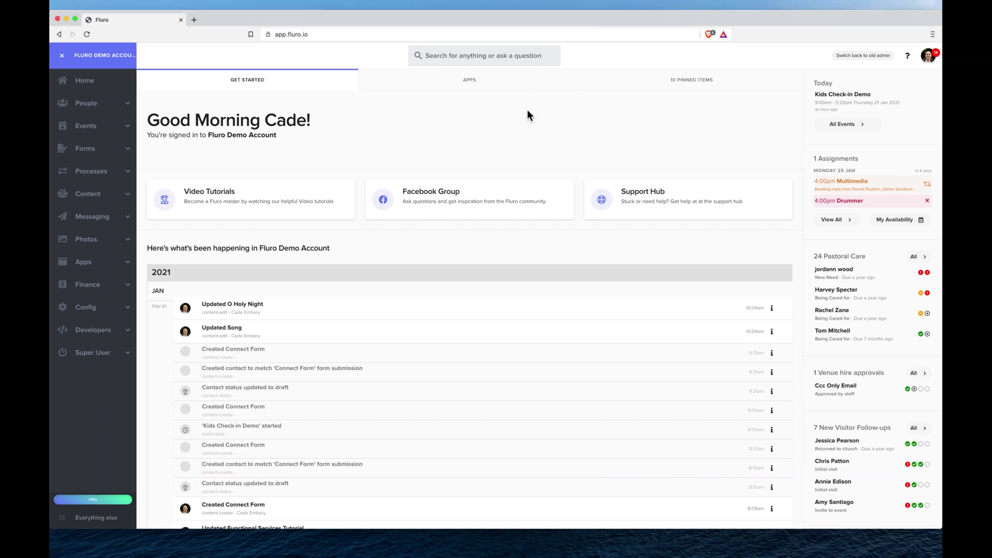
# - Open the Checkin Stations list from the Config section of the sidebar
pyautogui.click(108, 310)
pyautogui.scroll(-5, 106, 361)
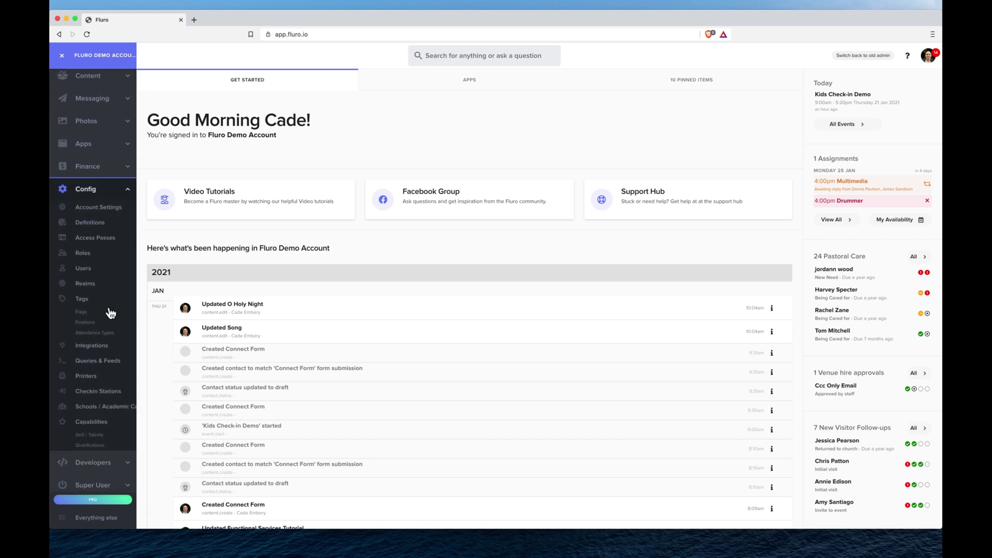
pyautogui.click(106, 389)
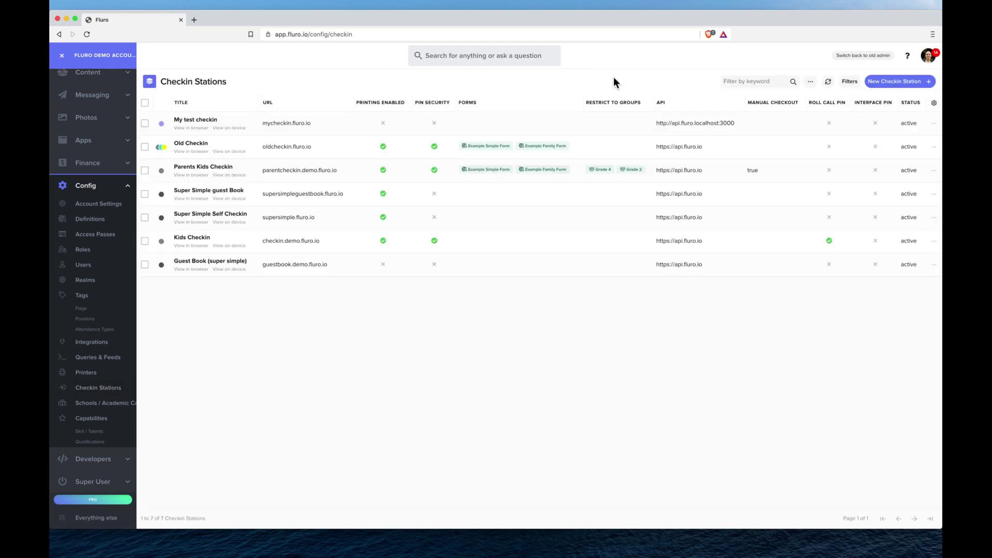
# - Create a new station titled 'Kids Demo' with primary domain demokids.fluro.io
pyautogui.click(912, 85)
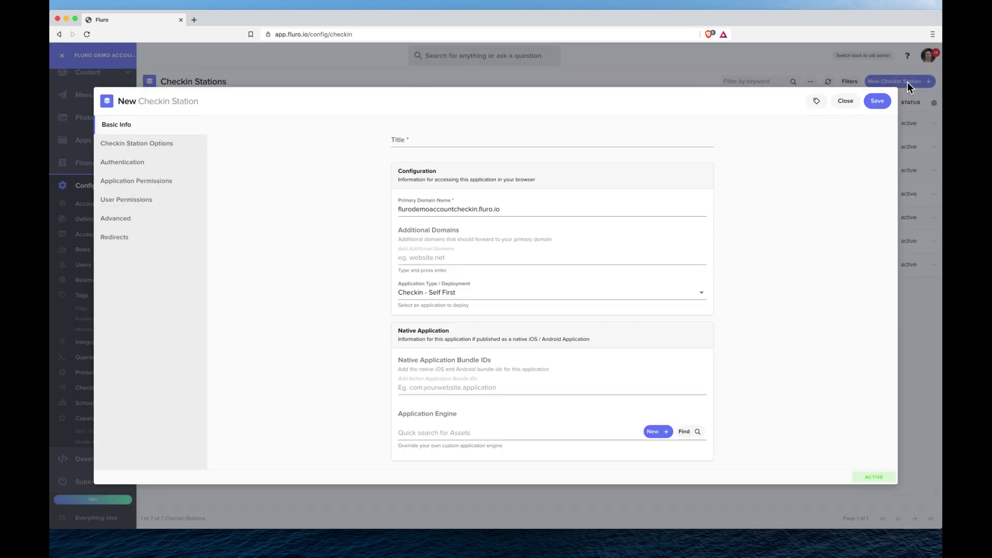
pyautogui.click(489, 138)
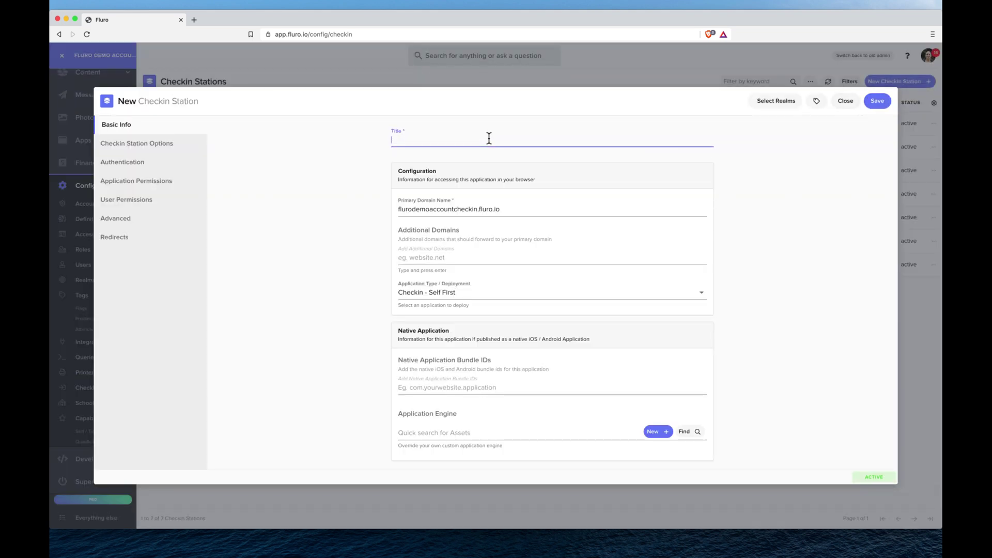
pyautogui.write('Kids Demo')
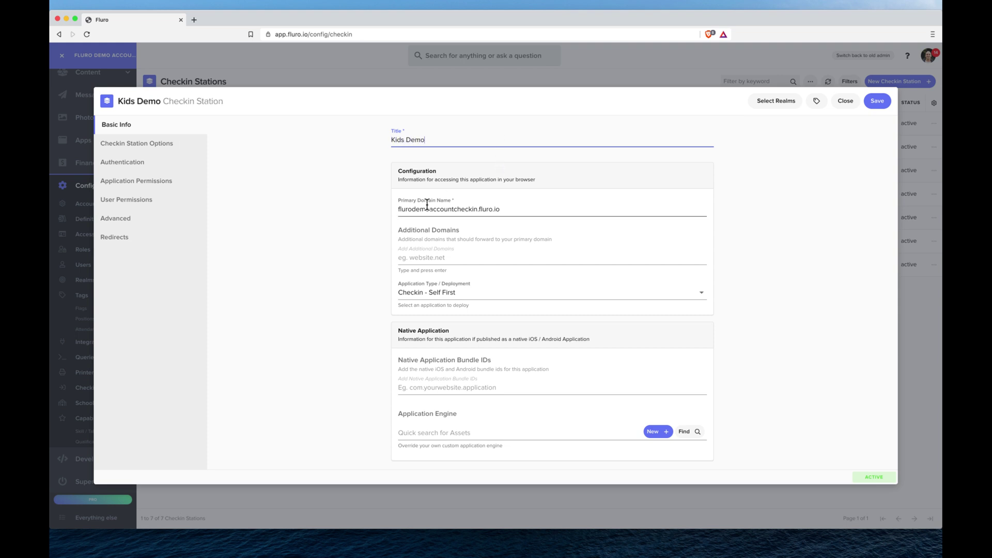
pyautogui.doubleClick(454, 208)
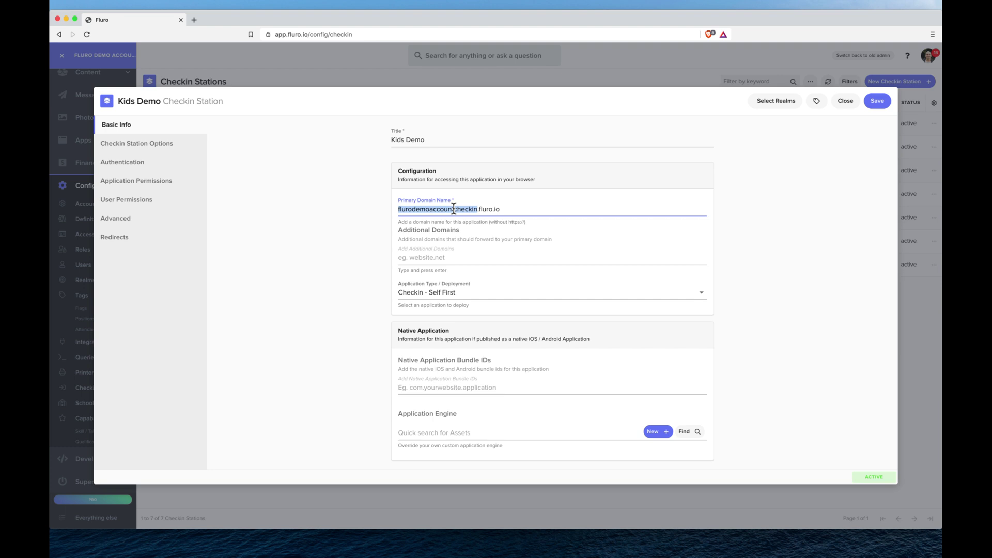
pyautogui.write('demokids')
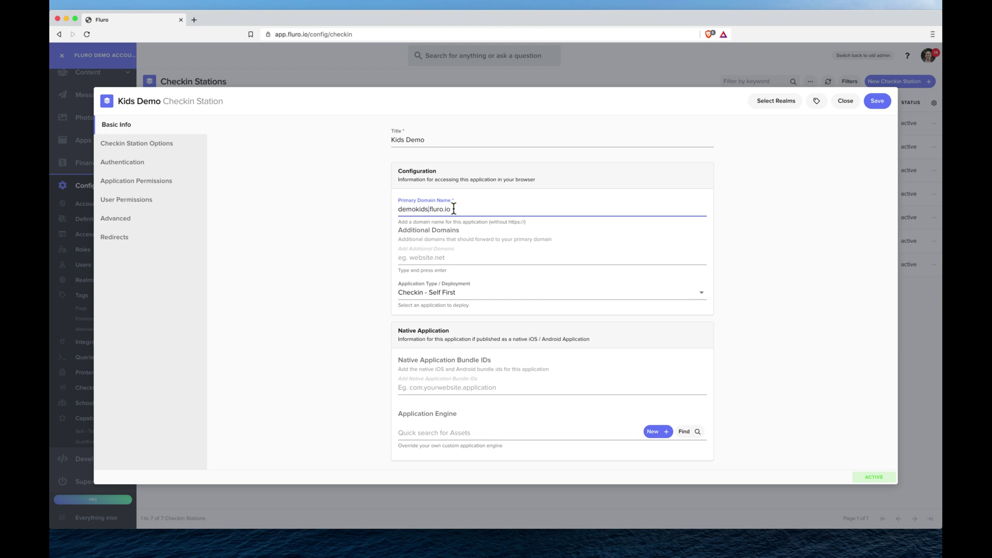
pyautogui.doubleClick(411, 208)
pyautogui.click(504, 228)
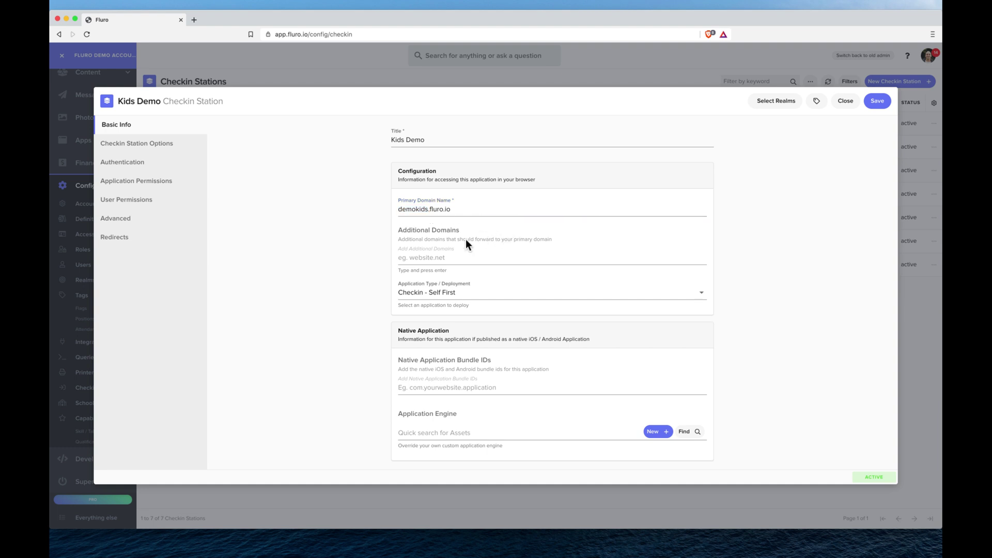
# - Add demokids2.fluro.io as an additional domain
pyautogui.click(442, 258)
pyautogui.click(442, 257)
pyautogui.write('demokids2.fluro.')
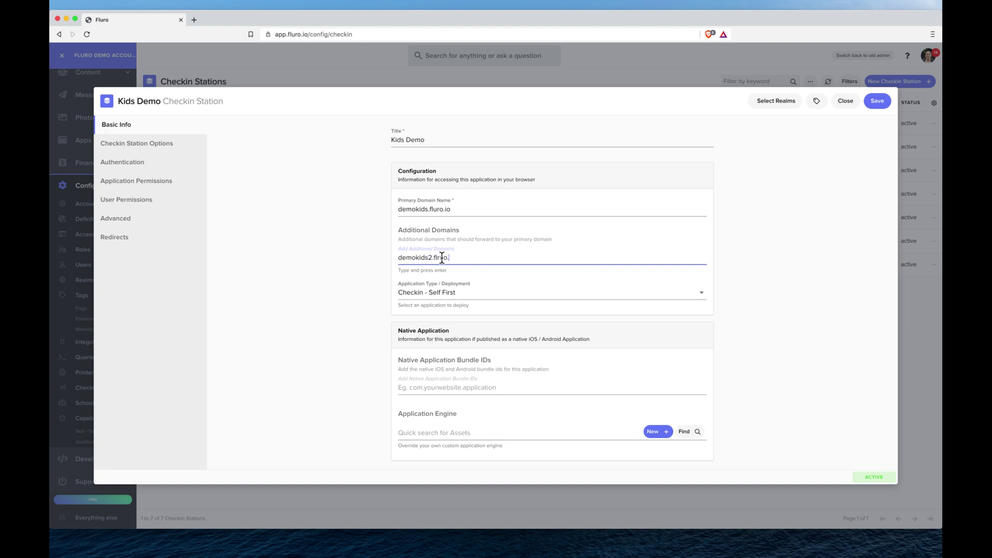
pyautogui.press('BackSpace')
pyautogui.write('io')
pyautogui.press('Return')
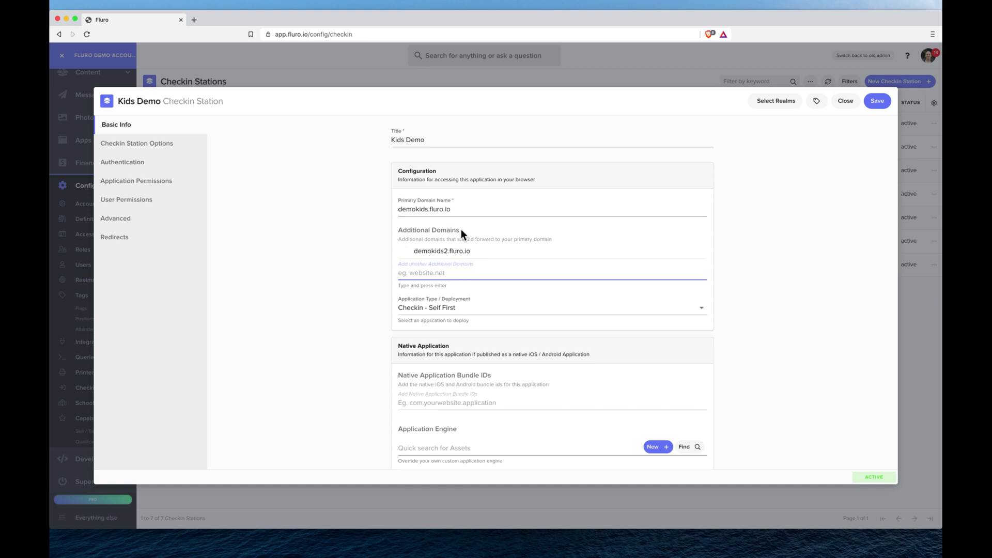
# - Change the application type from Self First to Checkin - Parent First
pyautogui.scroll(-1, 461, 228)
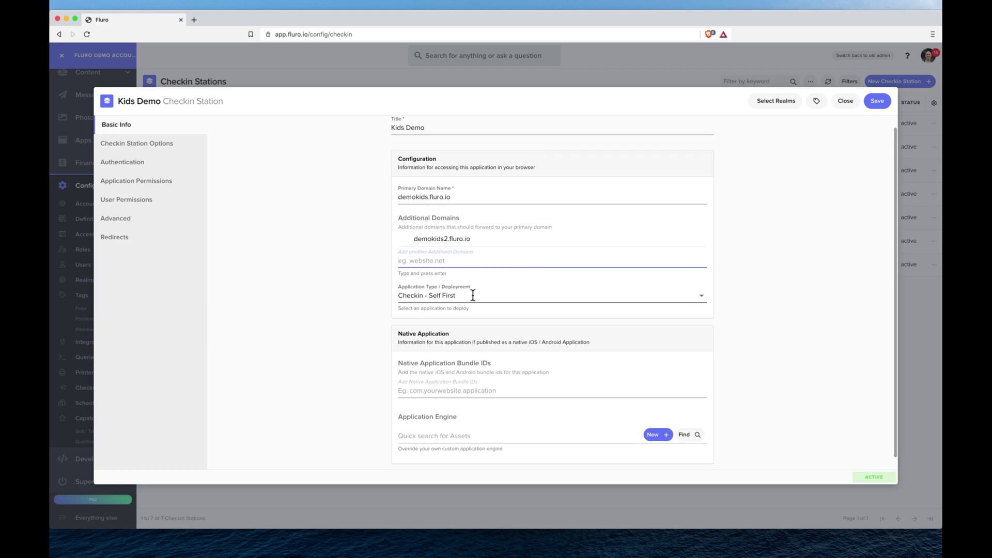
pyautogui.scroll(-1, 472, 294)
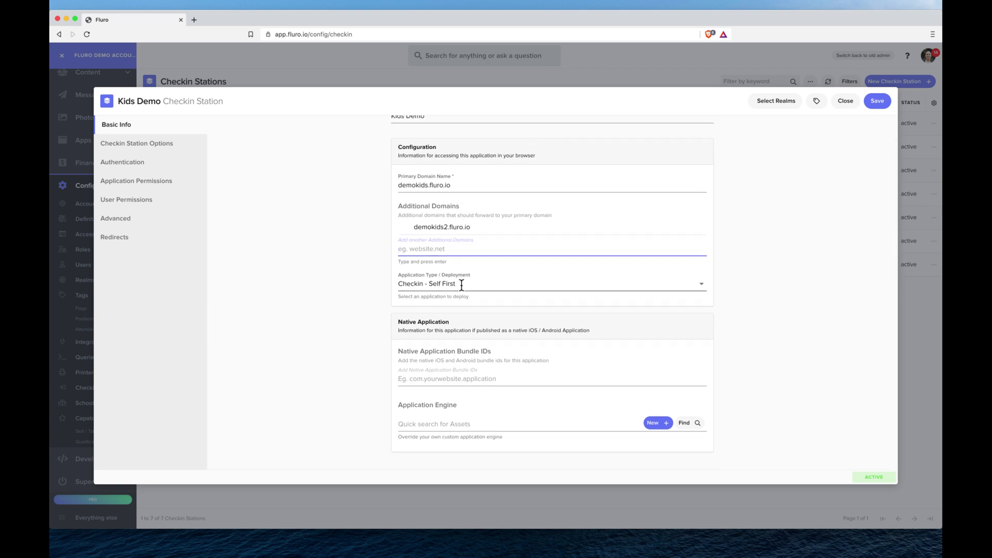
pyautogui.click(462, 284)
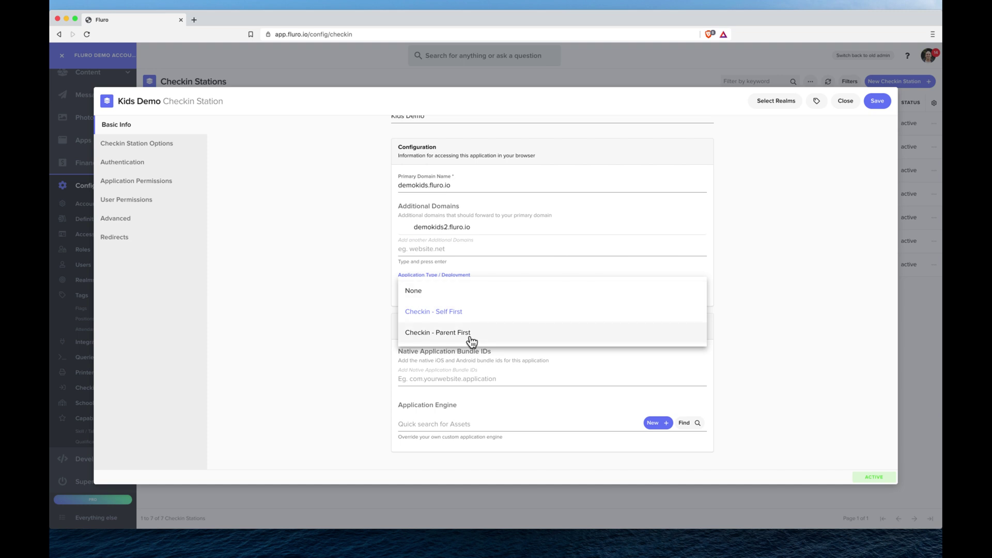
pyautogui.click(353, 283)
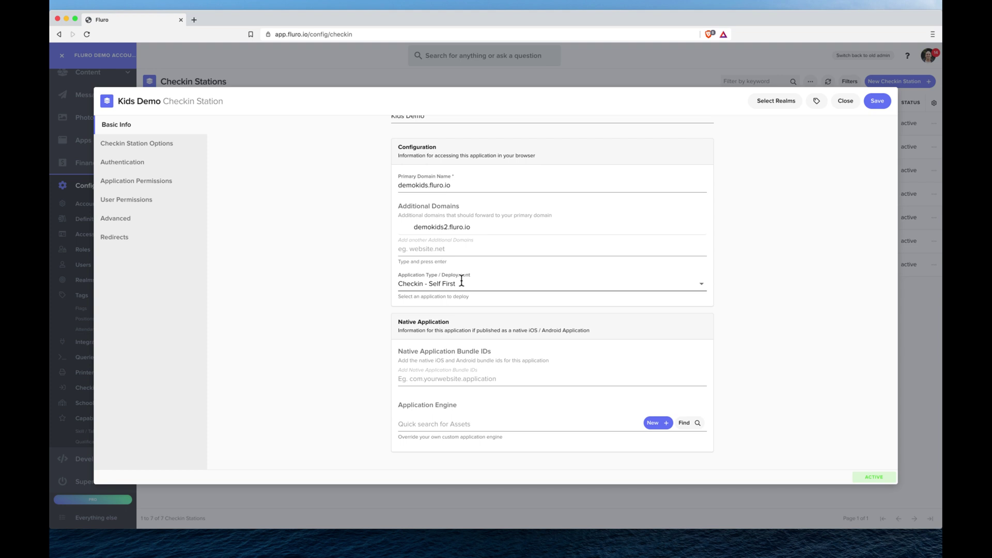
pyautogui.click(462, 281)
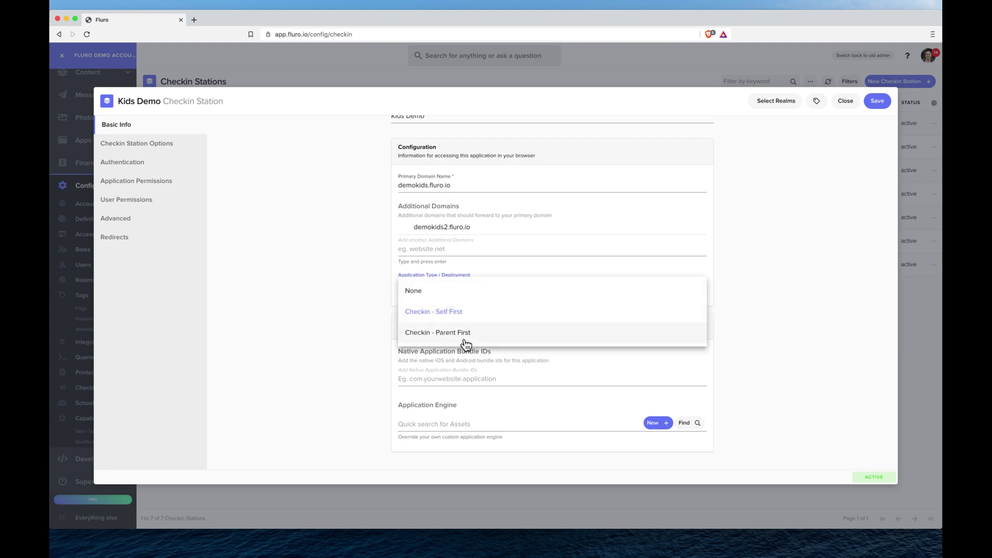
pyautogui.click(467, 336)
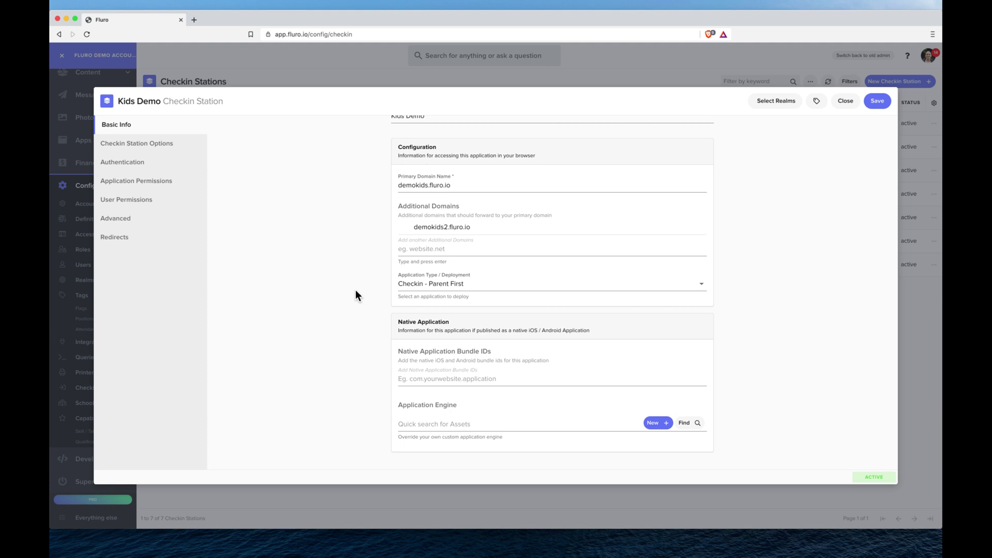
pyautogui.click(434, 288)
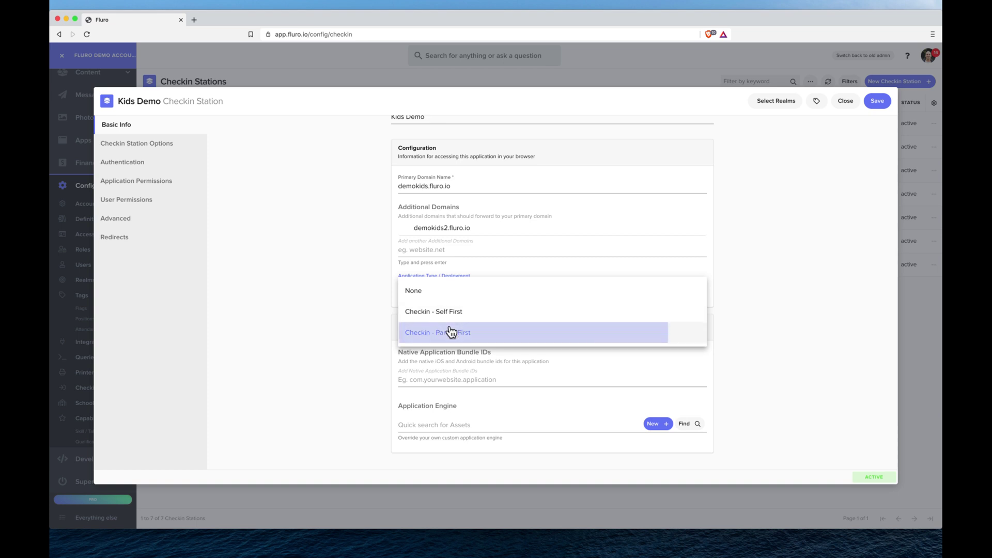
pyautogui.click(451, 332)
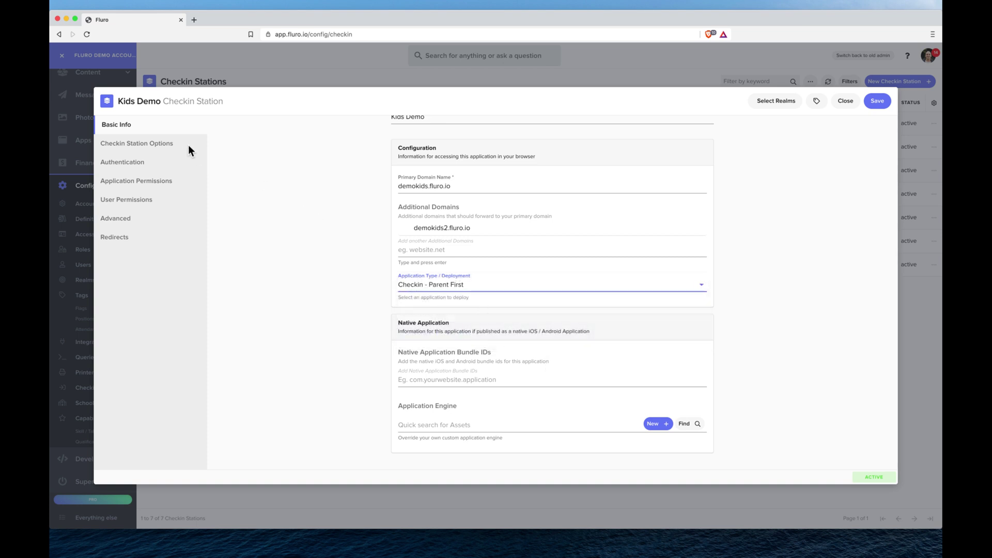
# - In Checkin Station Options, enter the description 'this is for our midweek event', leaving checkout PIN off
pyautogui.click(168, 147)
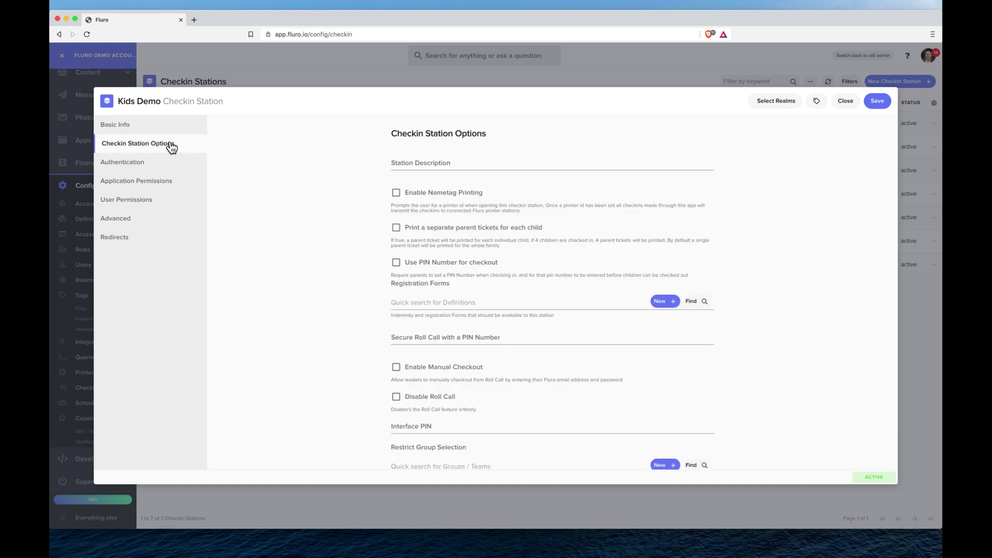
pyautogui.click(476, 161)
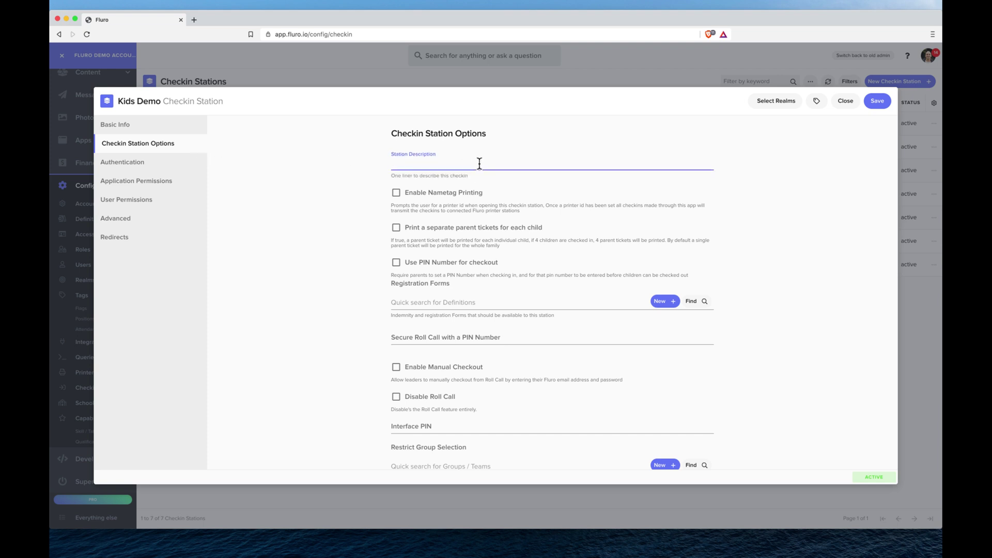
pyautogui.write('this is for our midweek events')
pyautogui.scroll(-2, 462, 198)
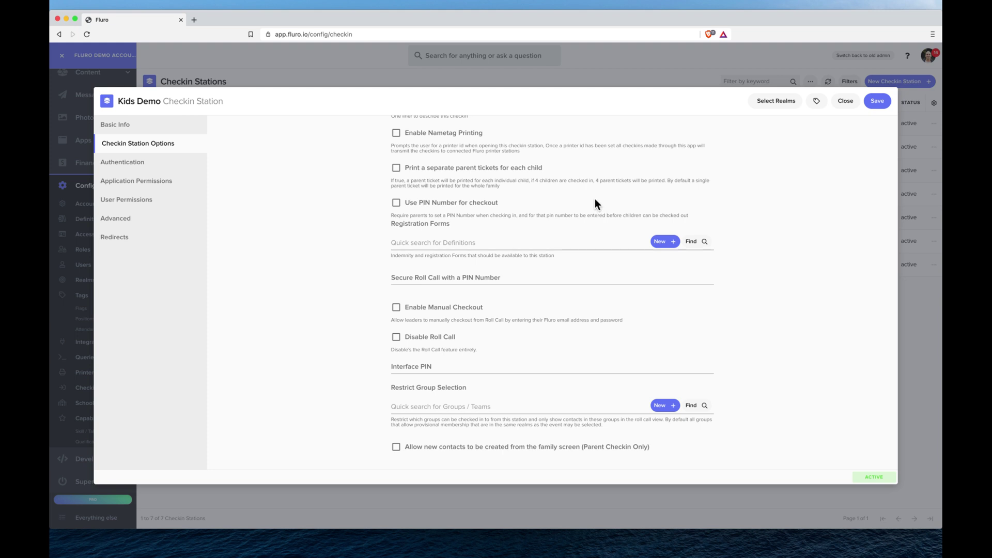
pyautogui.click(471, 206)
pyautogui.click(473, 210)
pyautogui.scroll(-2, 516, 227)
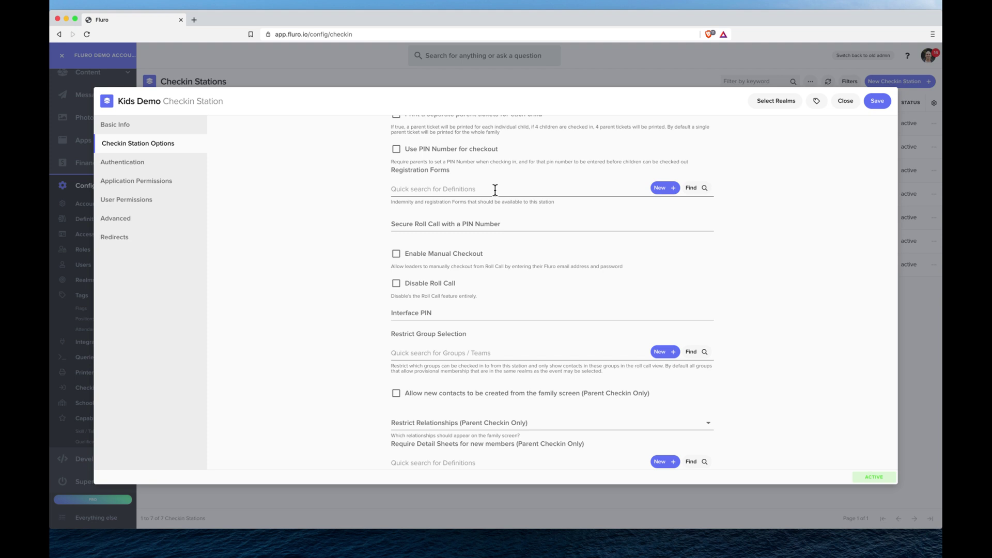
pyautogui.click(485, 223)
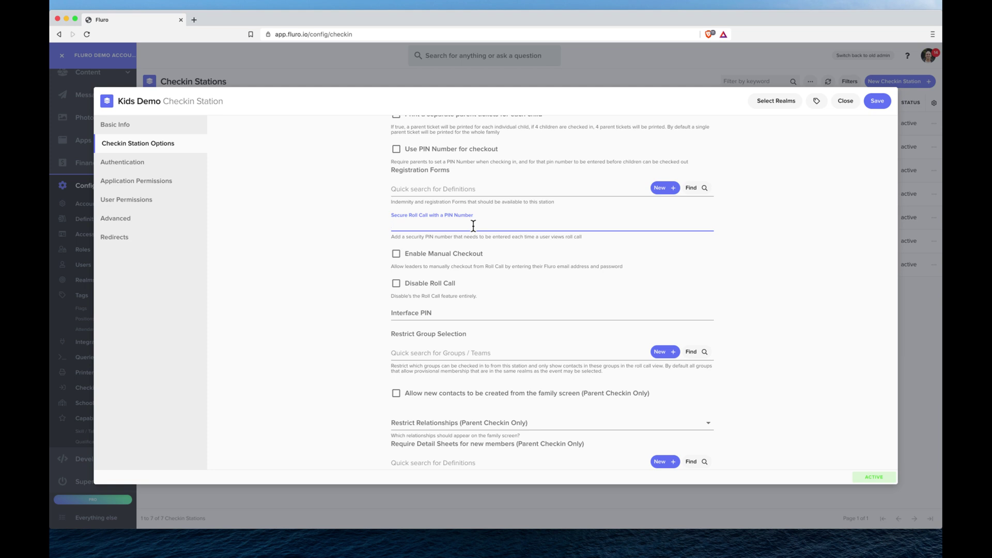
# - Set the roll call interface PIN to 1234
pyautogui.scroll(-2, 473, 226)
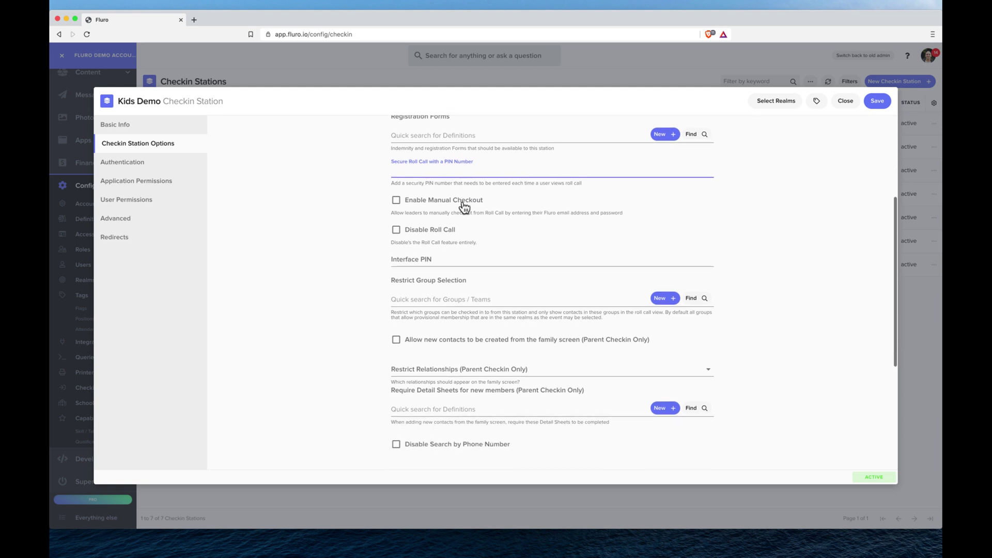
pyautogui.scroll(-2, 463, 204)
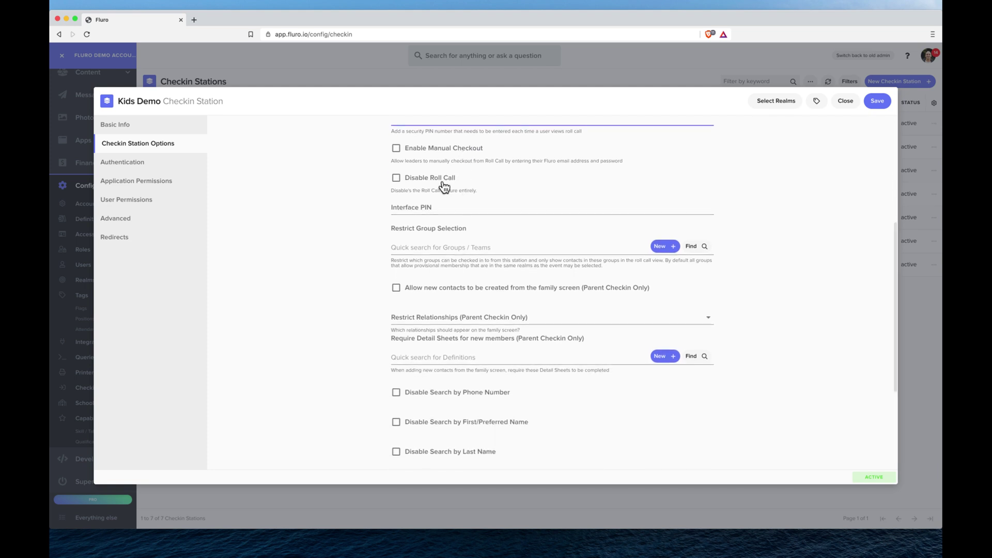
pyautogui.click(445, 210)
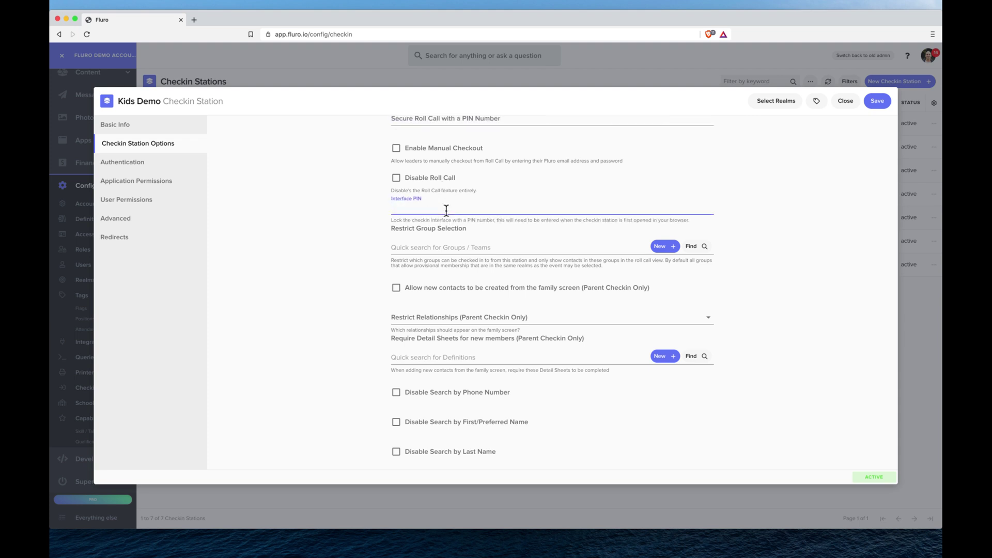
pyautogui.write('1234')
pyautogui.click(336, 206)
pyautogui.scroll(-2, 336, 207)
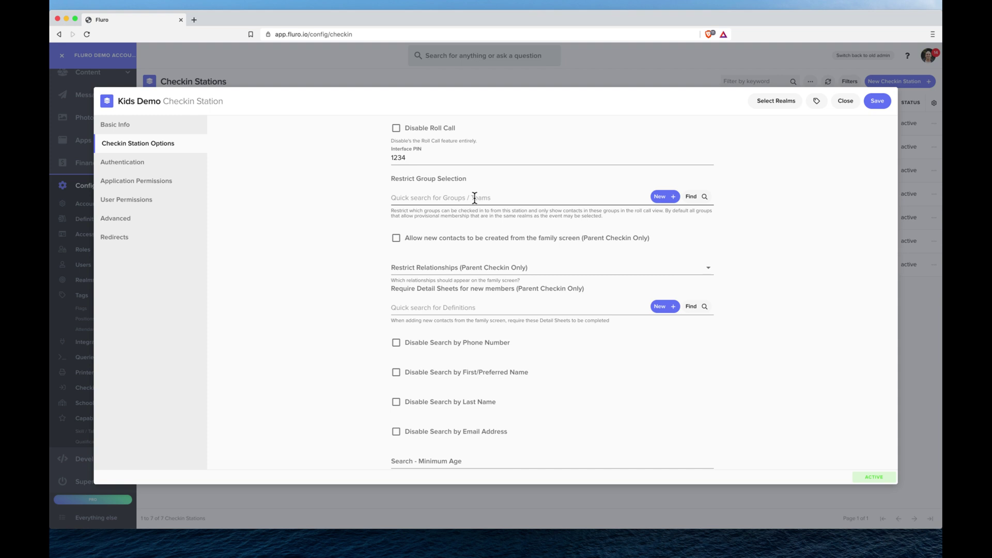
# - Pick Grade 5 and Grade 3 as the only allowed groups under Restrict Group Selection
pyautogui.click(702, 199)
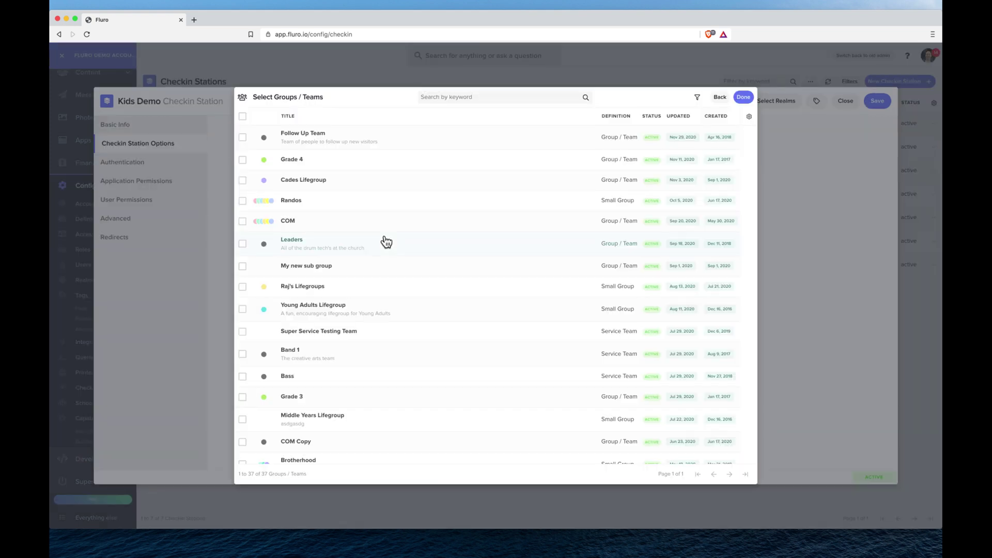
pyautogui.scroll(-5, 357, 256)
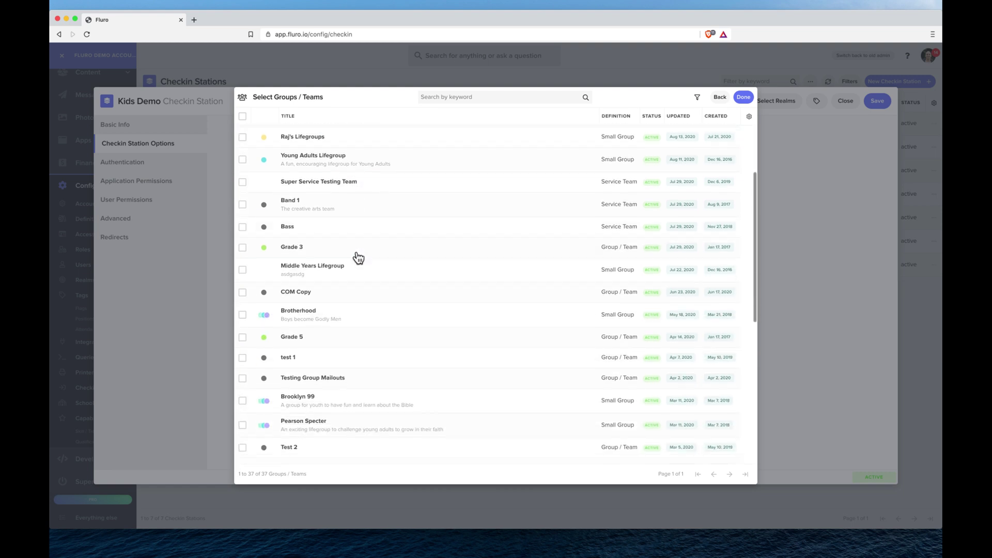
pyautogui.click(323, 243)
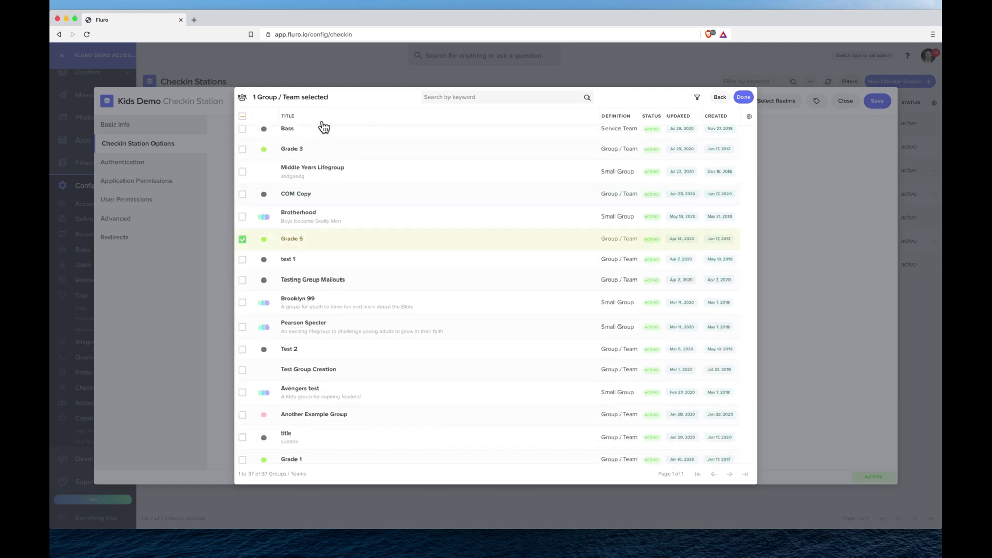
pyautogui.click(323, 154)
pyautogui.click(750, 97)
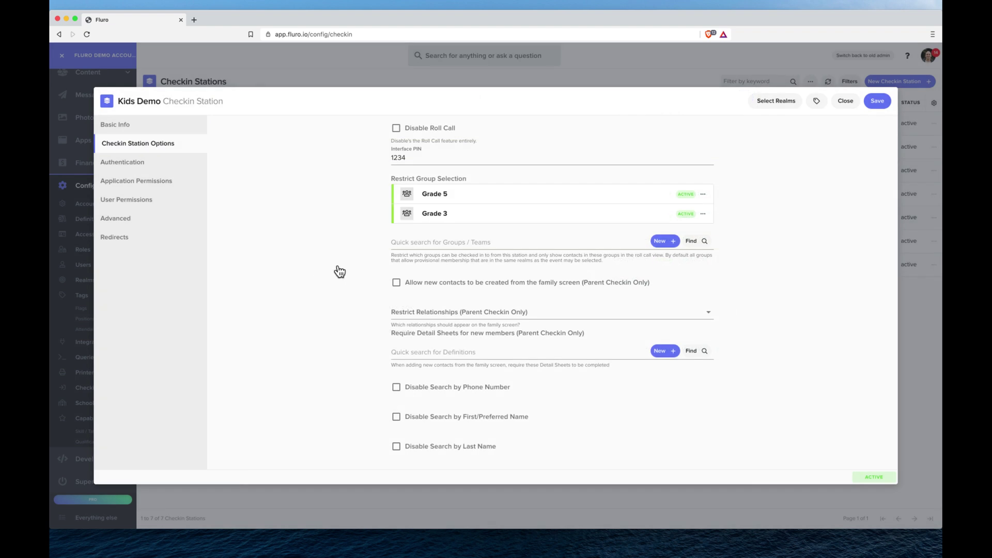
# - Tick 'Allow new contacts to be created from the family screen', leaving Restrict Relationships unset
pyautogui.scroll(-1, 337, 269)
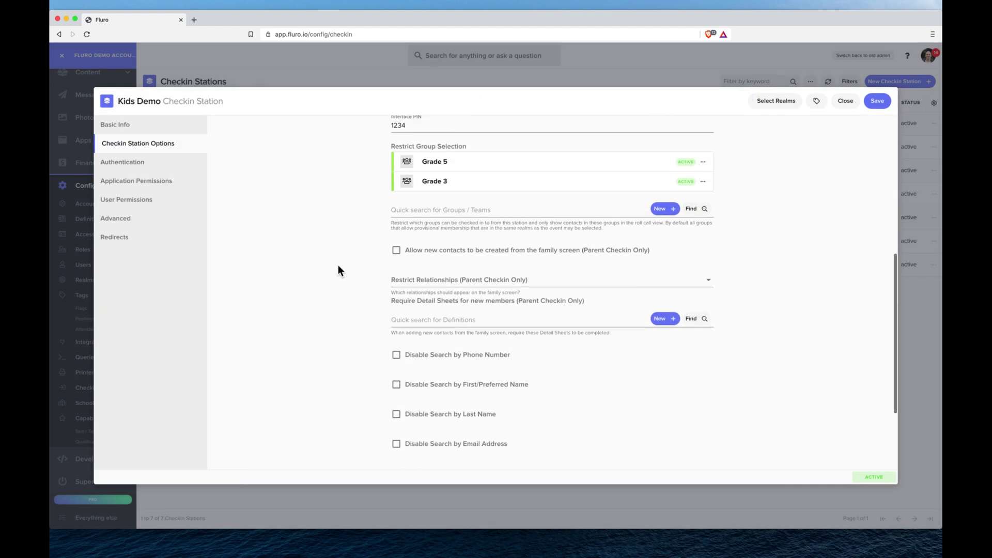
pyautogui.click(396, 239)
pyautogui.scroll(-3, 362, 264)
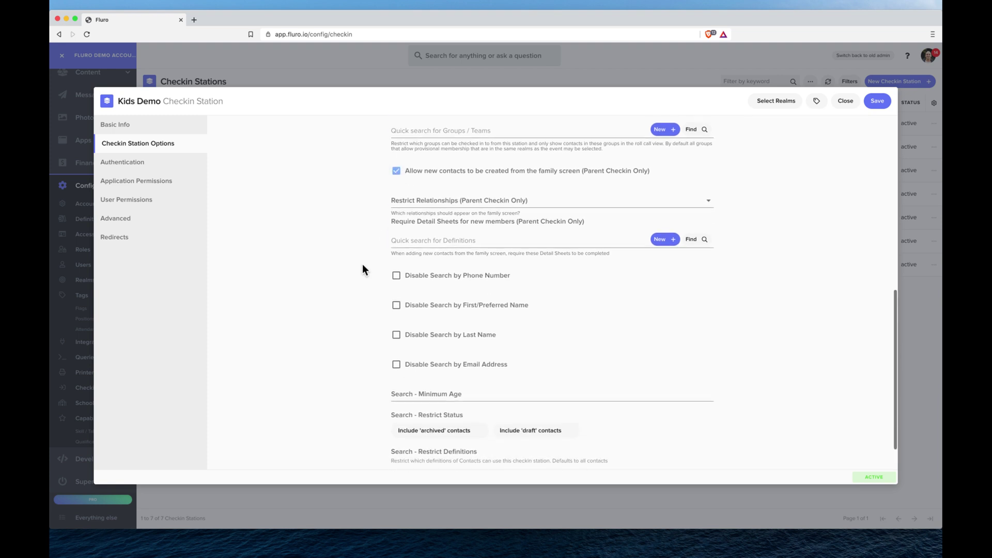
pyautogui.click(529, 200)
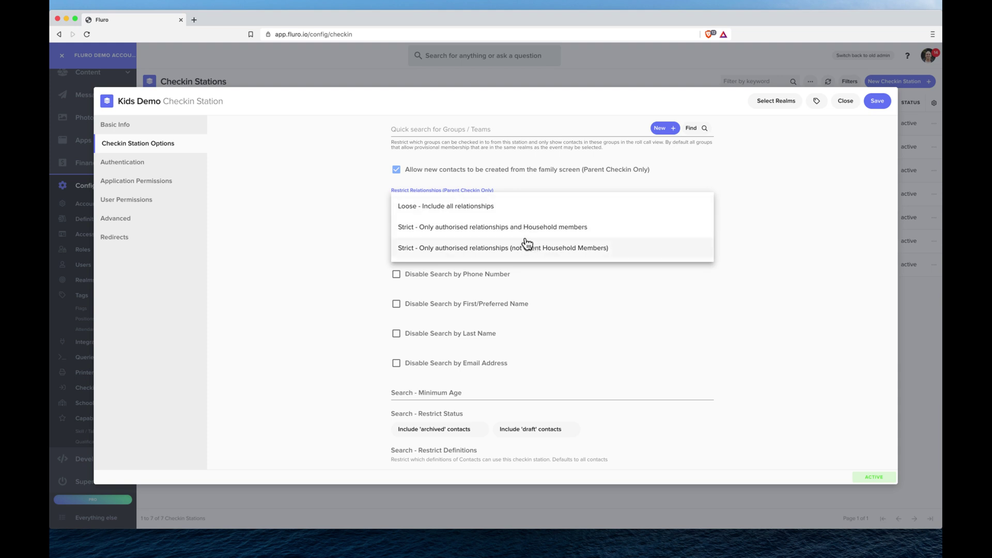
pyautogui.click(367, 219)
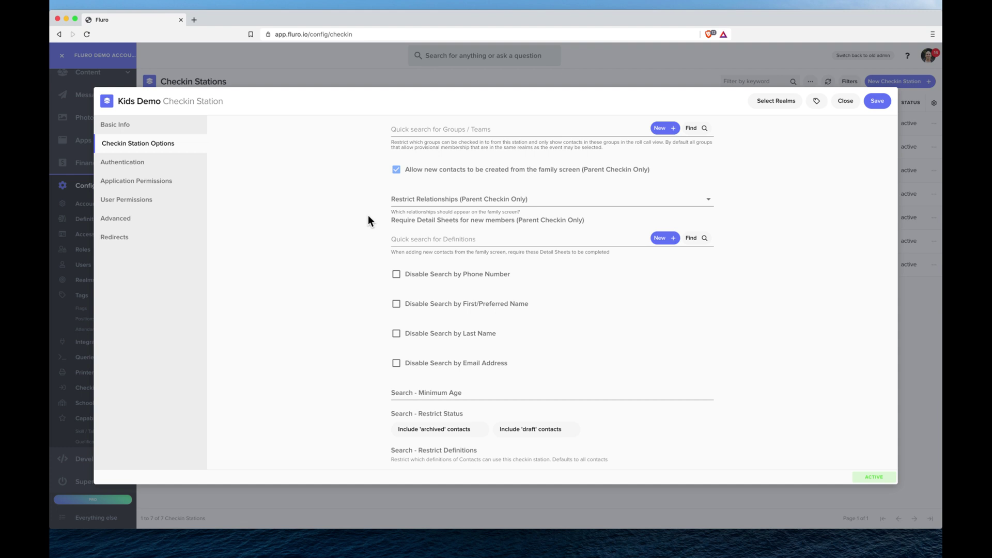
pyautogui.scroll(-2, 368, 217)
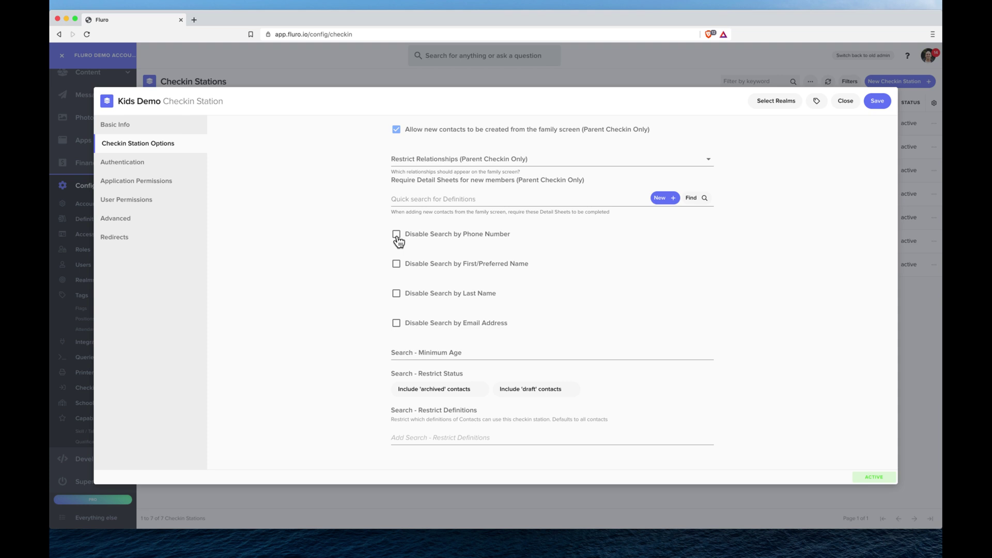
# - Disable search by email address only, keeping first name and last name search enabled
pyautogui.click(397, 264)
pyautogui.click(397, 293)
pyautogui.click(397, 324)
pyautogui.click(396, 264)
pyautogui.click(396, 294)
# - Set the search minimum age to 15
pyautogui.click(490, 351)
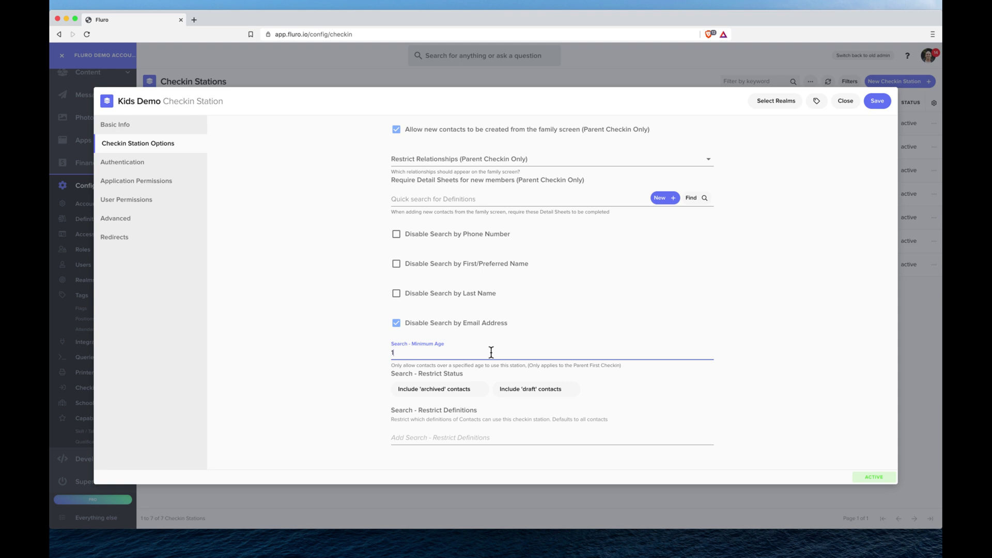
pyautogui.write('5')
pyautogui.click(362, 342)
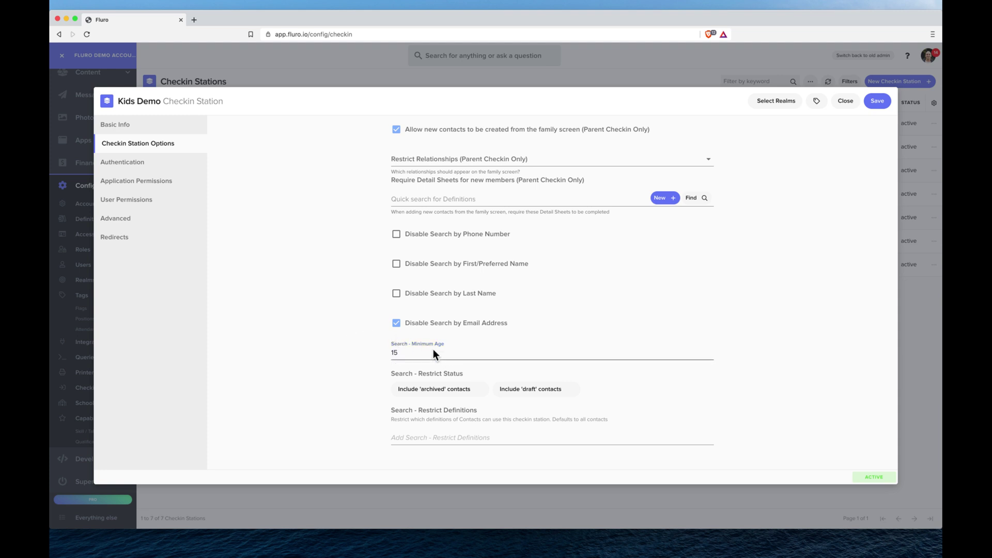
pyautogui.click(452, 370)
# - Show the Kids Demo station's Authentication settings, set to Standalone Application
pyautogui.click(163, 163)
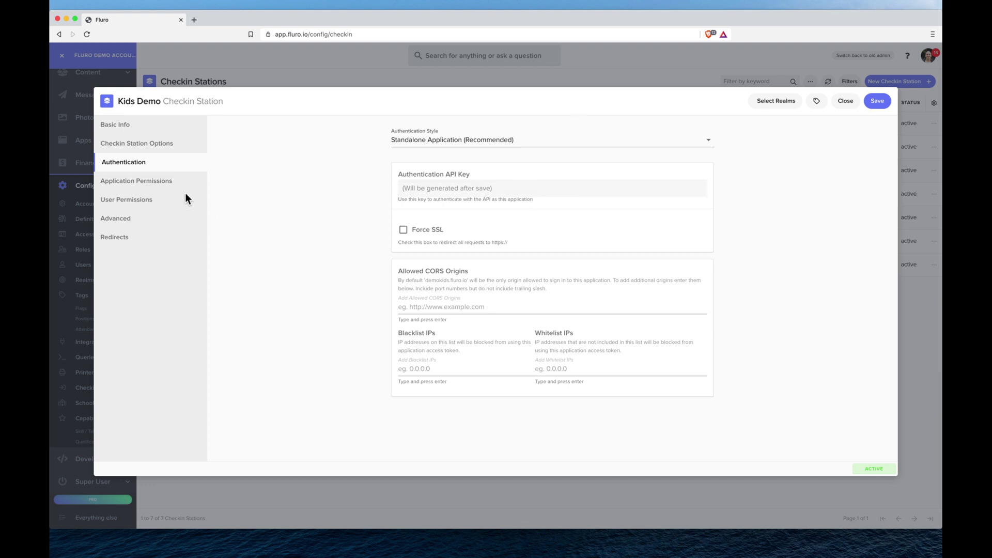
# - Select the Checkin (Application Only) role under Application Permissions
pyautogui.click(170, 184)
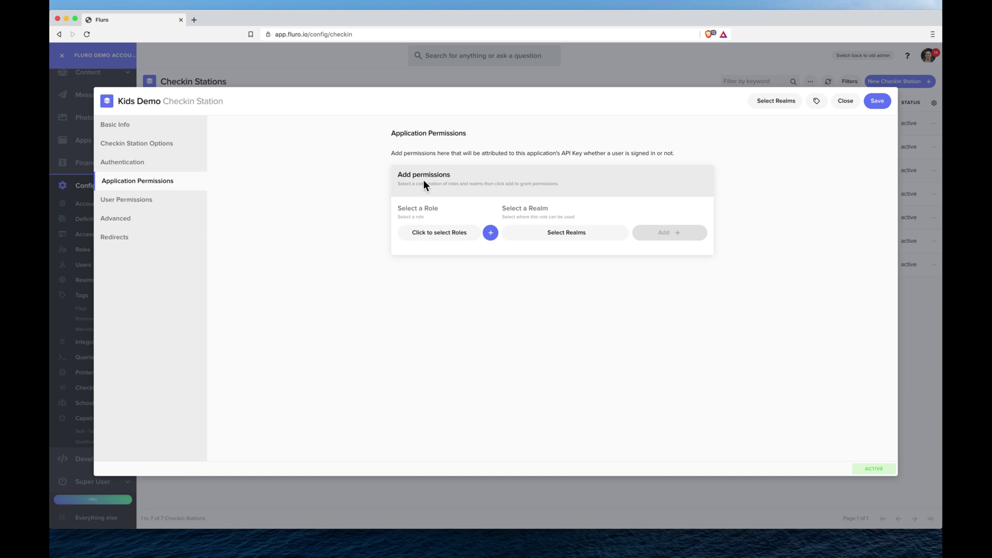
pyautogui.click(445, 239)
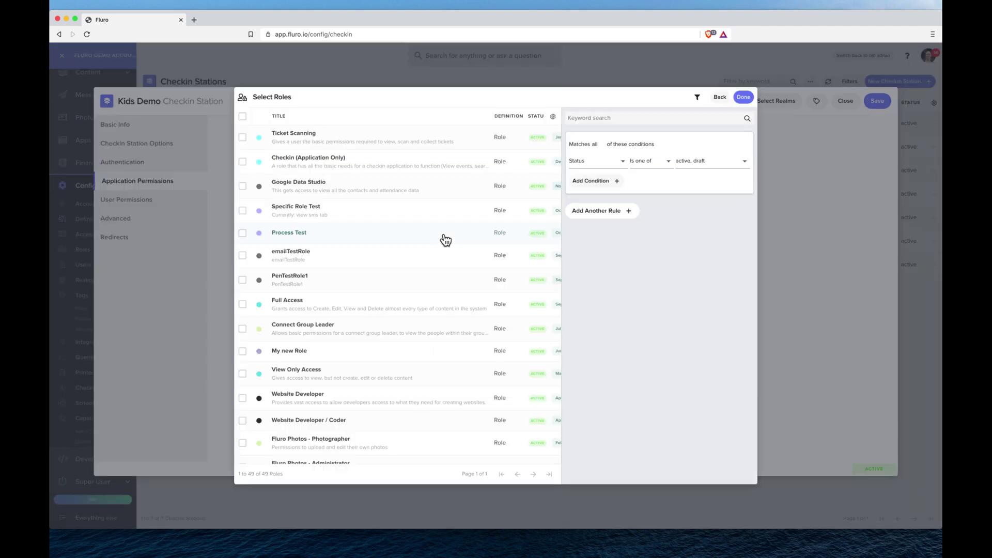
pyautogui.click(352, 165)
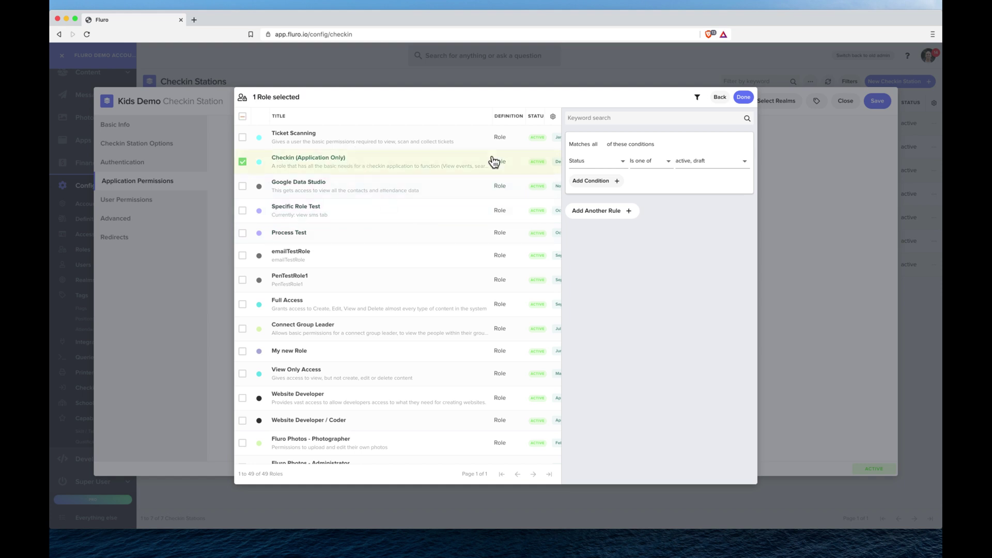
pyautogui.click(743, 101)
# - Set the permission's realm to Top Level and add the permission
pyautogui.click(566, 234)
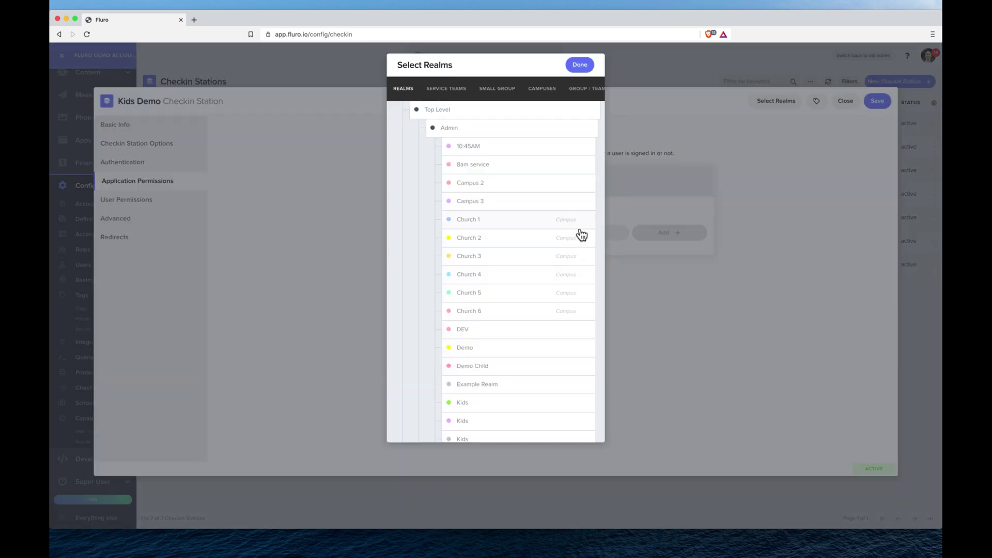
pyautogui.scroll(-15, 473, 125)
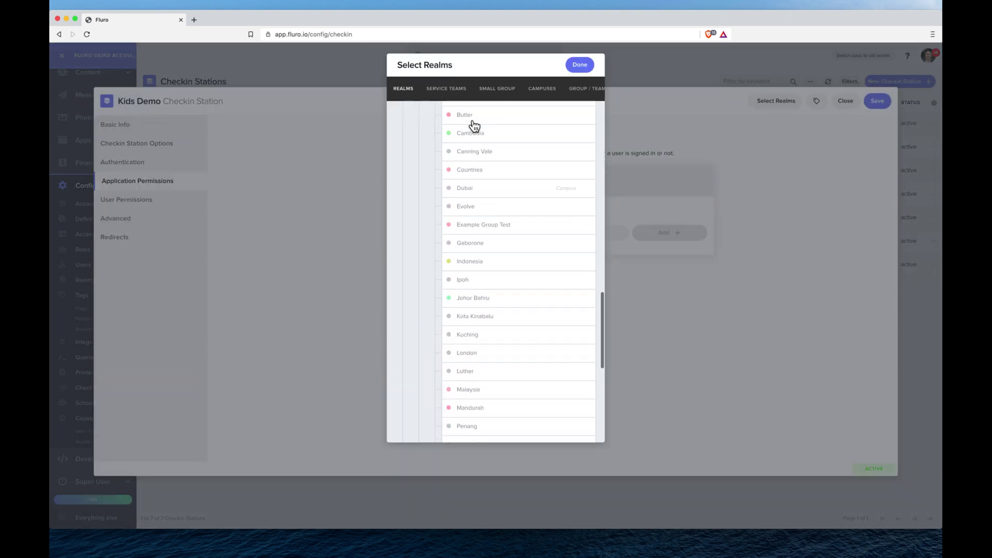
pyautogui.scroll(15, 474, 125)
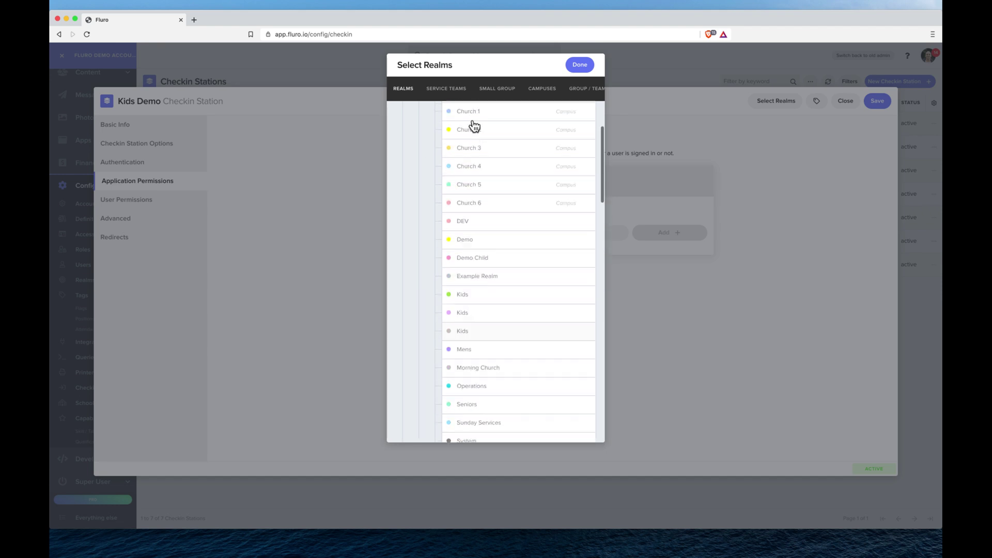
pyautogui.scroll(3, 474, 126)
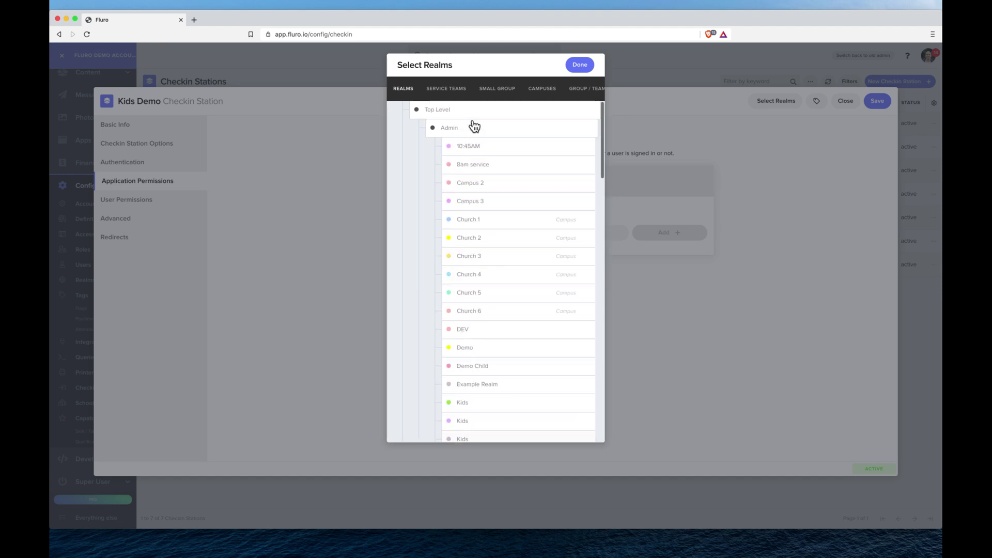
pyautogui.click(493, 185)
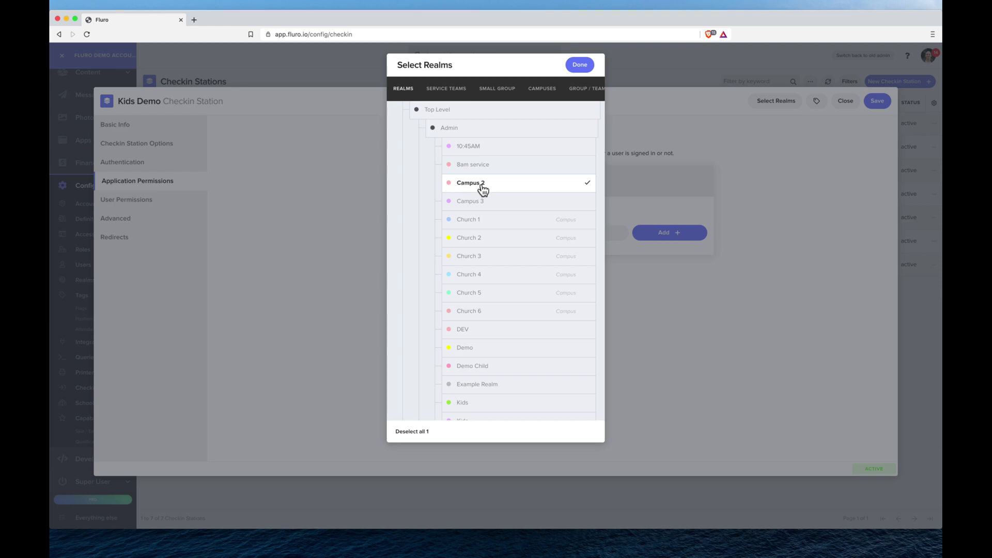
pyautogui.click(484, 187)
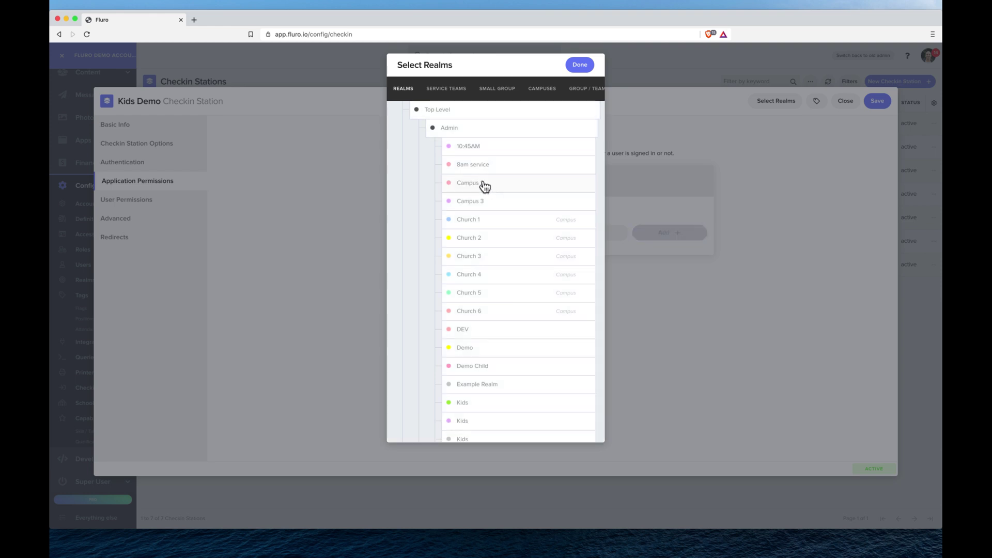
pyautogui.click(447, 111)
pyautogui.click(580, 65)
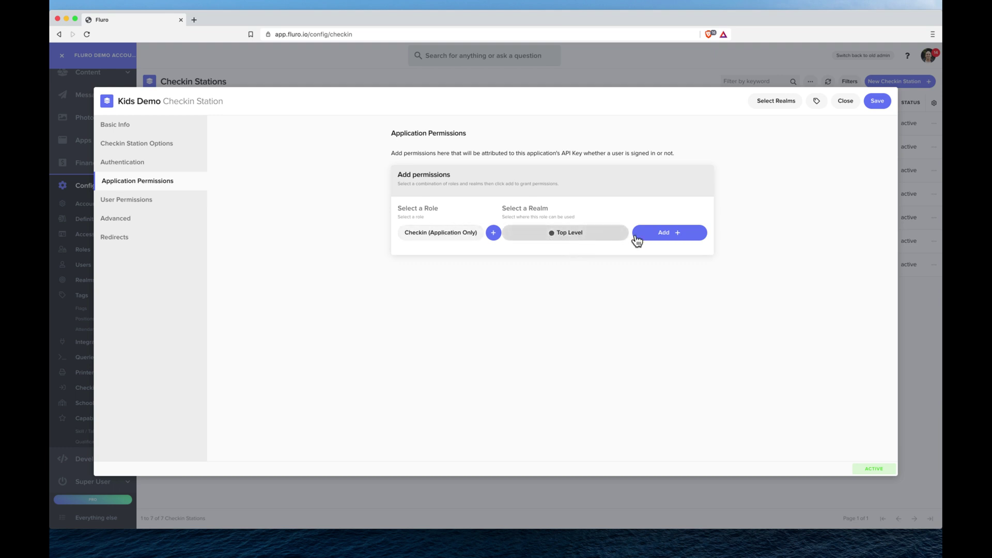
pyautogui.click(679, 238)
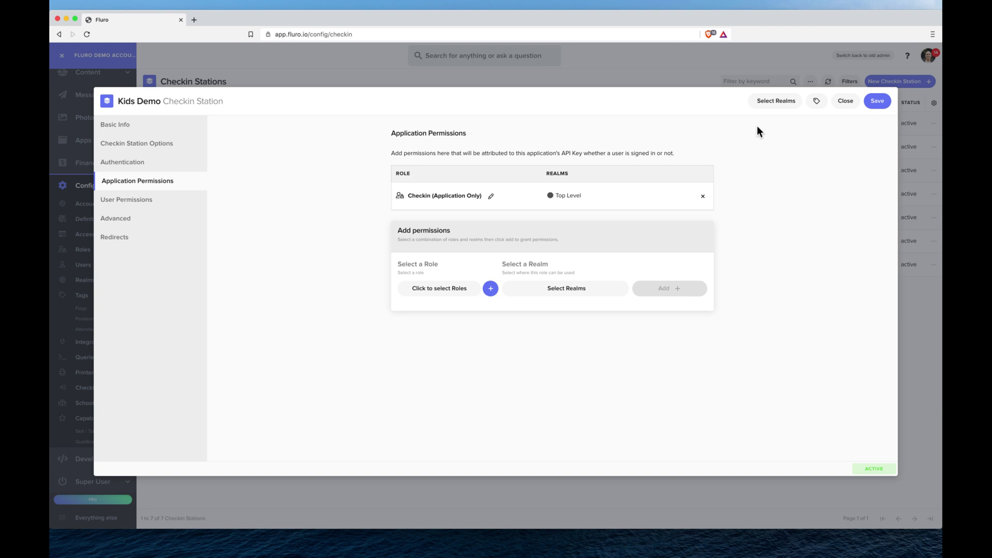
# - Assign the Kids Demo station itself to the Admin realm and save the station
pyautogui.click(767, 106)
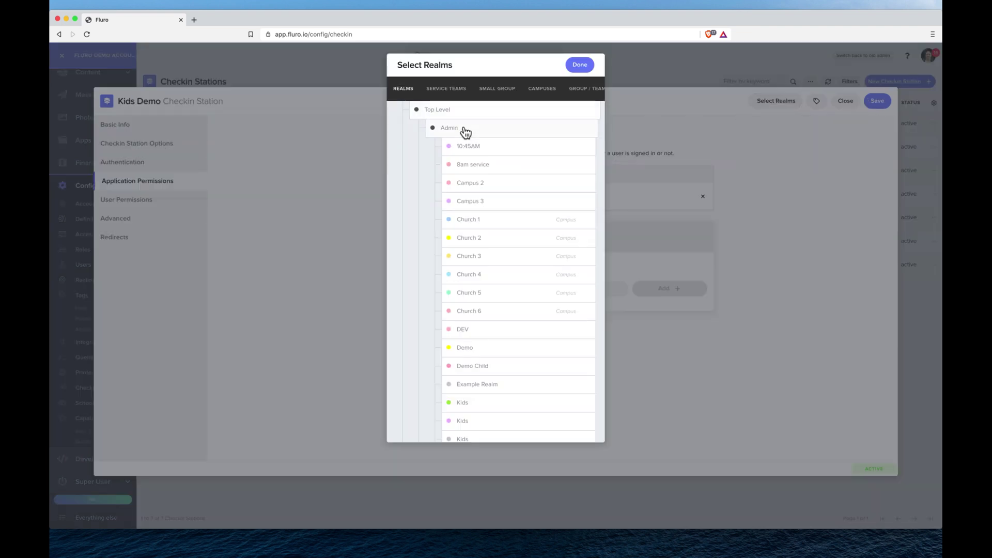
pyautogui.click(464, 129)
pyautogui.click(578, 64)
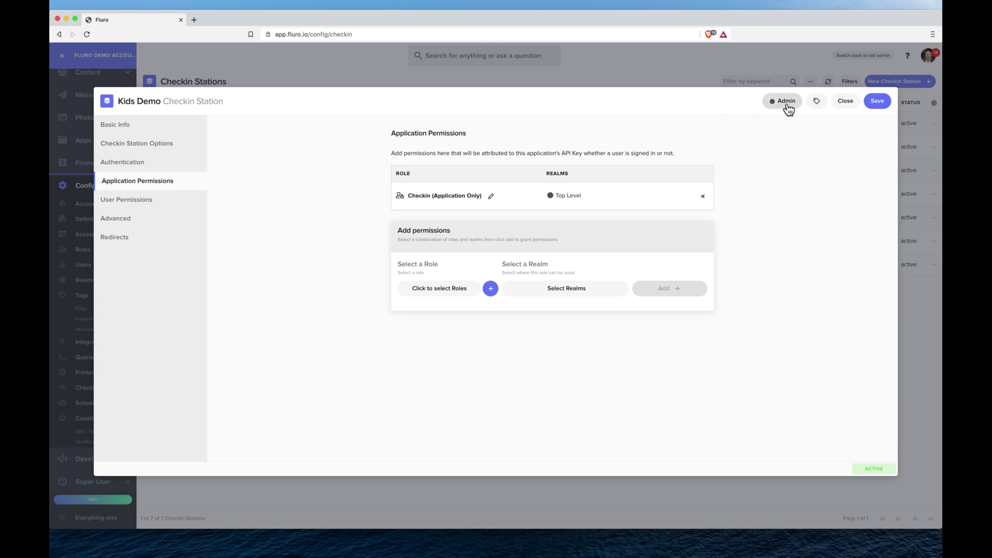
pyautogui.click(883, 105)
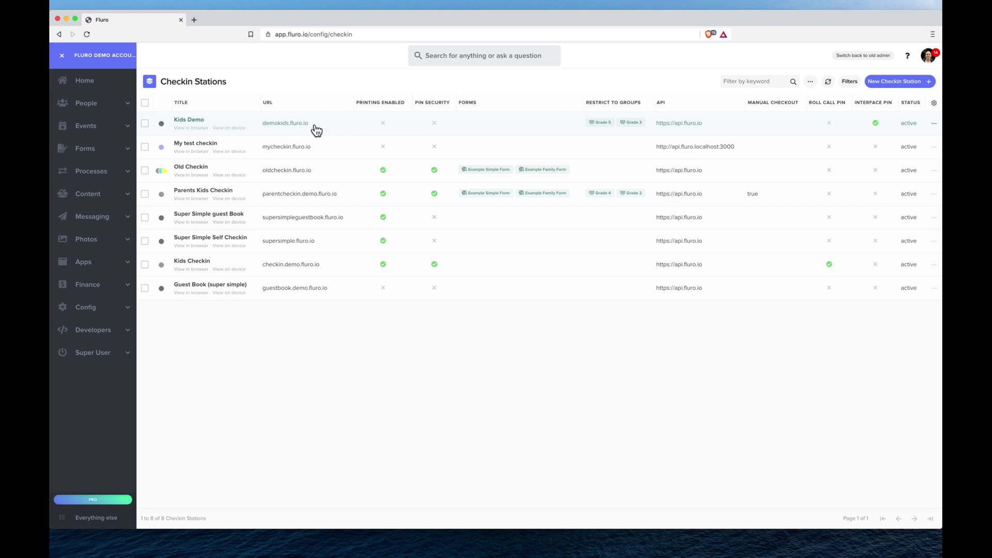
# - Open the Kids Demo station at demokids.fluro.io and unlock it with the interface PIN
pyautogui.click(191, 129)
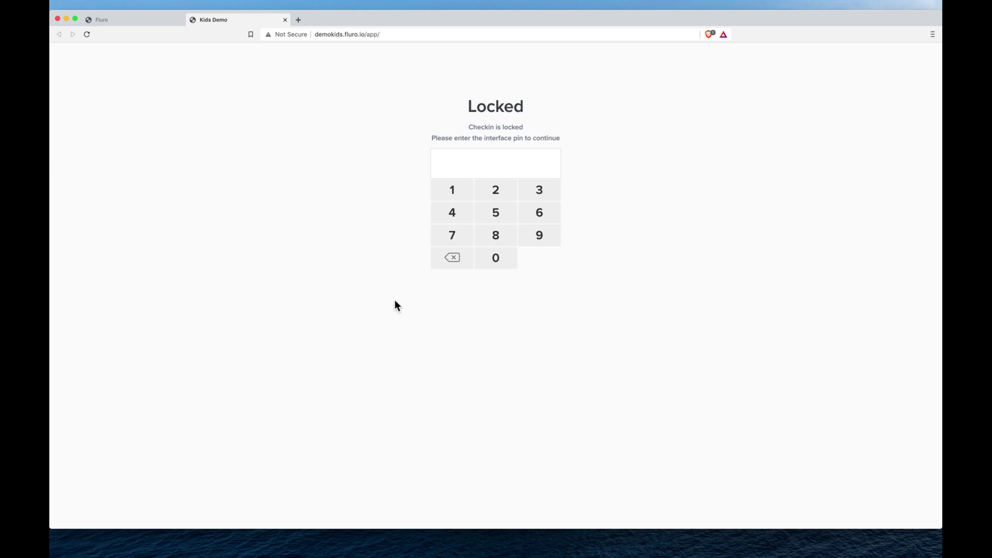
pyautogui.click(620, 191)
pyautogui.click(454, 192)
pyautogui.click(495, 191)
pyautogui.click(539, 192)
pyautogui.click(454, 221)
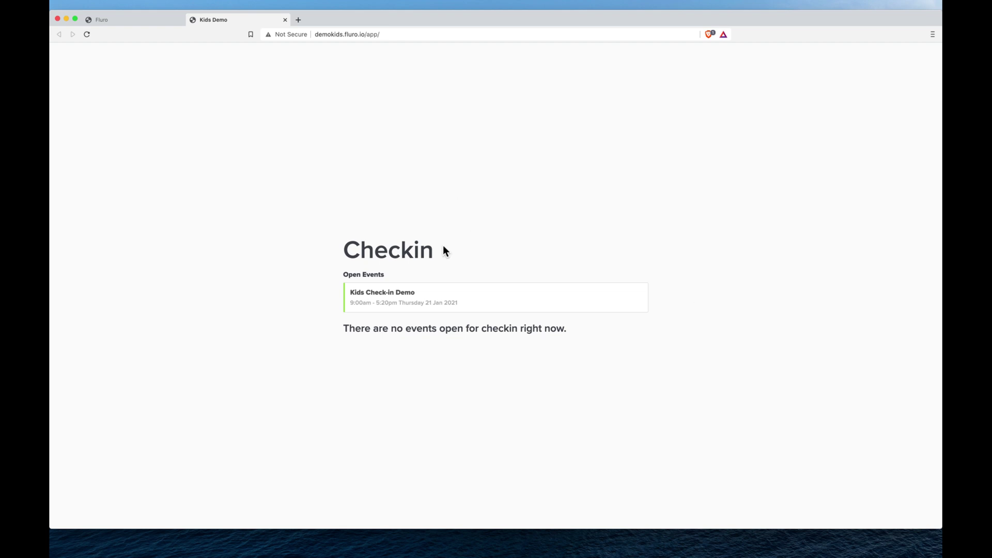
# - Open the Kids Check-in Demo event, search 'gordo', and try selecting the family members
pyautogui.click(447, 305)
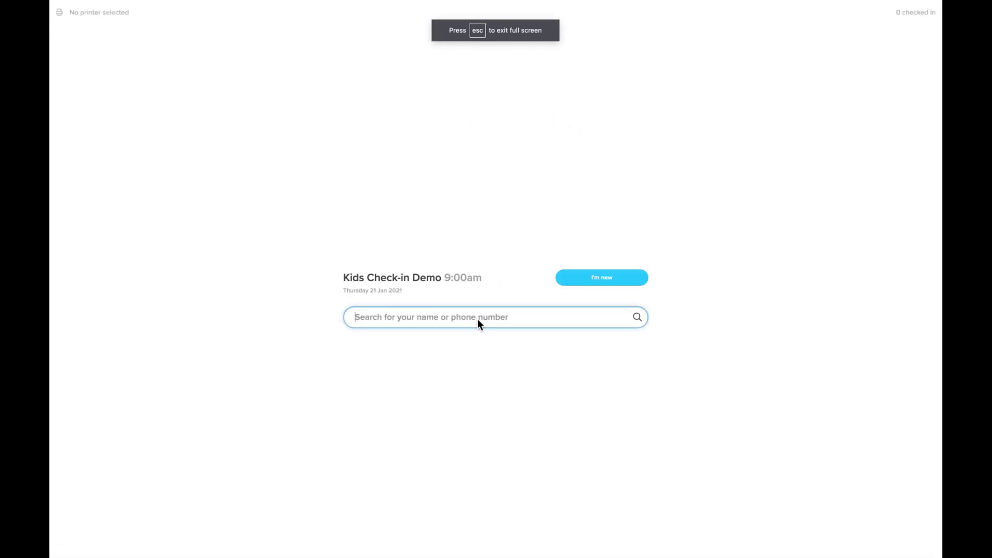
pyautogui.write('gordo')
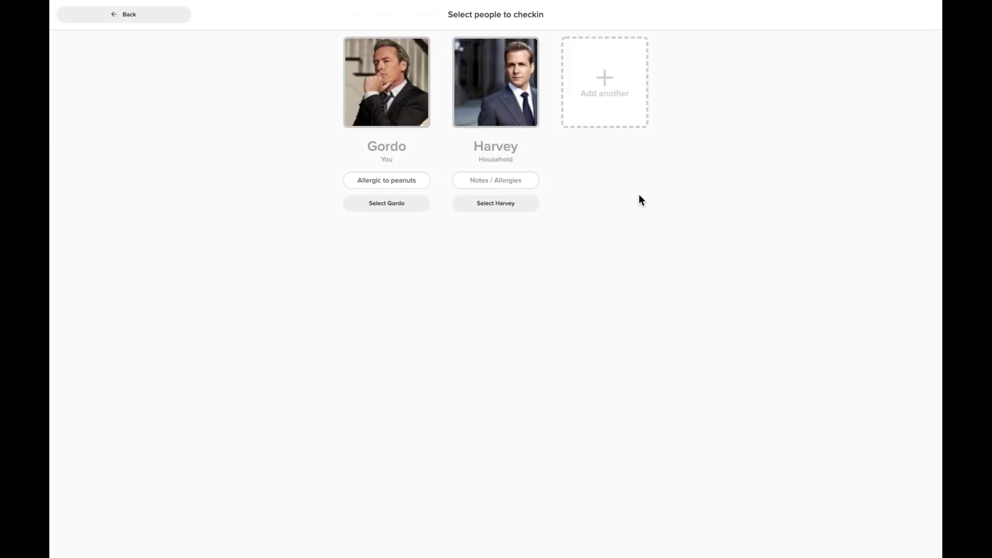
pyautogui.click(386, 97)
pyautogui.click(499, 95)
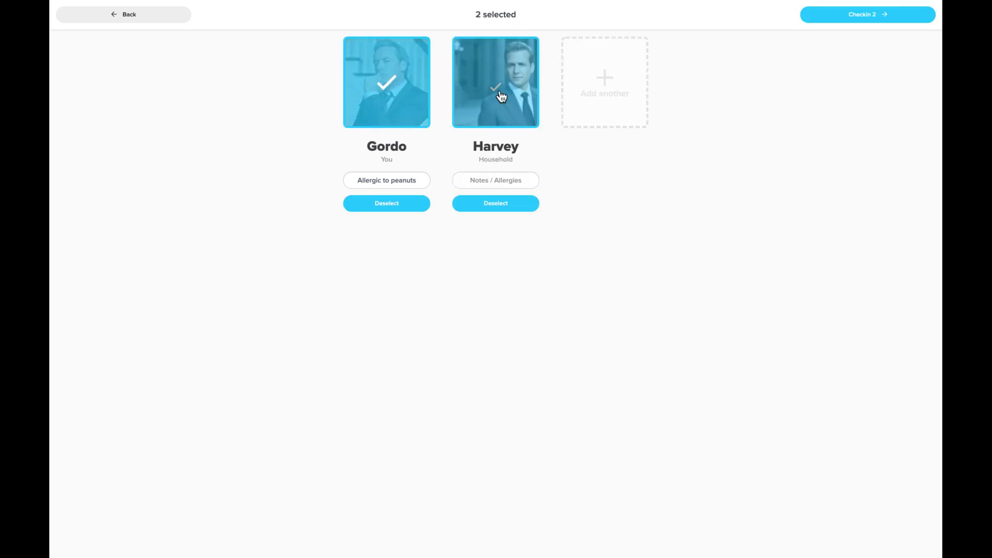
pyautogui.click(500, 96)
pyautogui.click(426, 93)
pyautogui.click(482, 89)
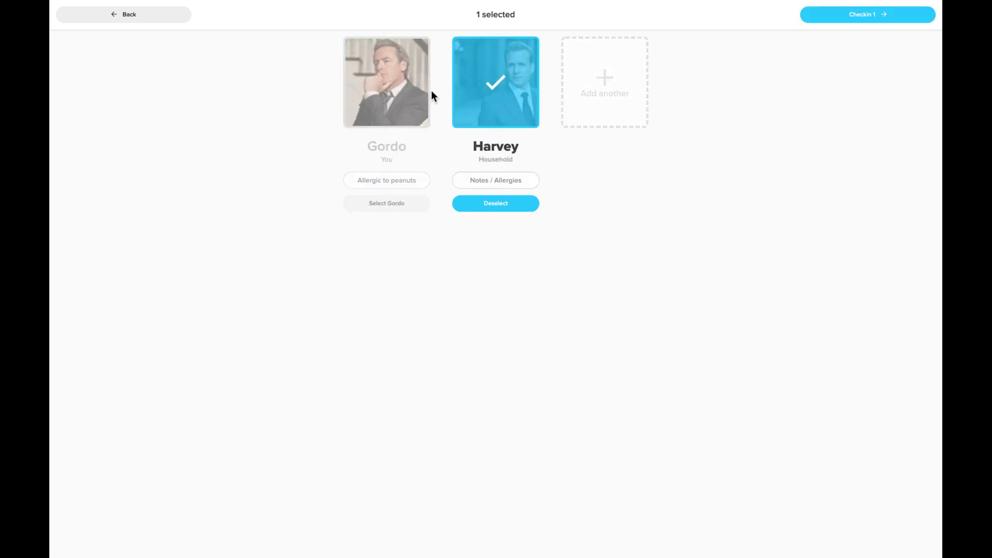
pyautogui.click(420, 102)
pyautogui.click(487, 102)
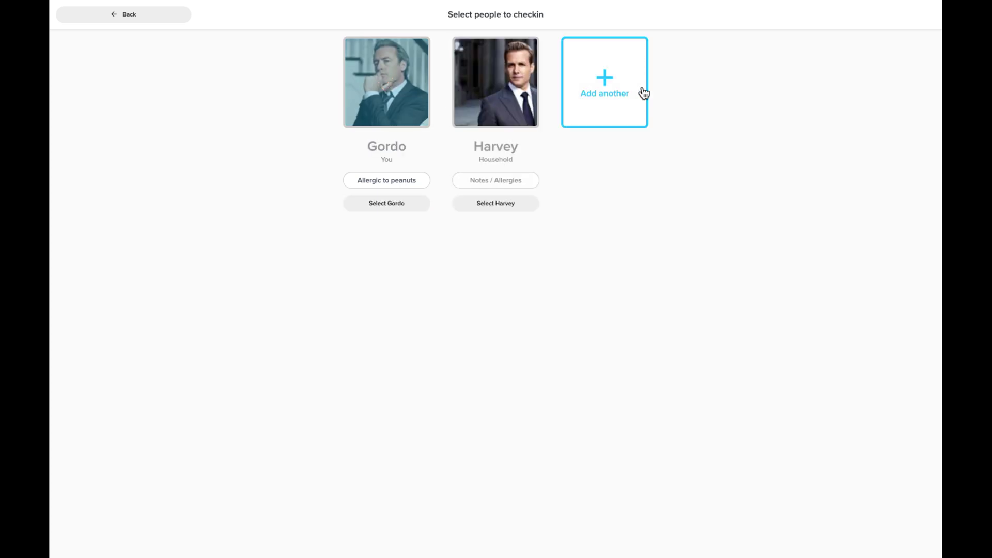
# - Start adding a new Child to the family, then cancel it
pyautogui.click(635, 94)
pyautogui.click(466, 62)
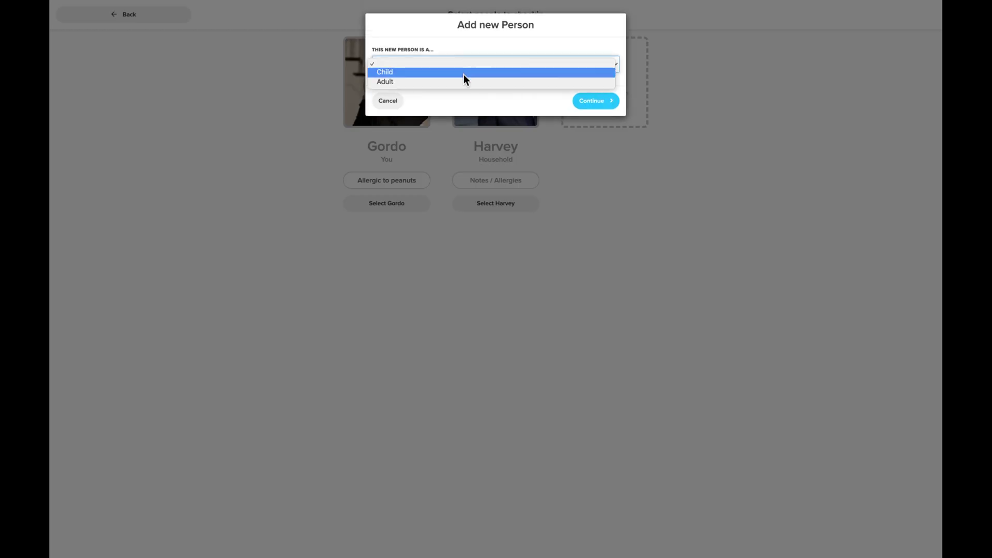
pyautogui.click(495, 74)
pyautogui.click(387, 136)
# - Select both family members, assign Grade 5 and Grade 3, and confirm the check-in
pyautogui.click(497, 98)
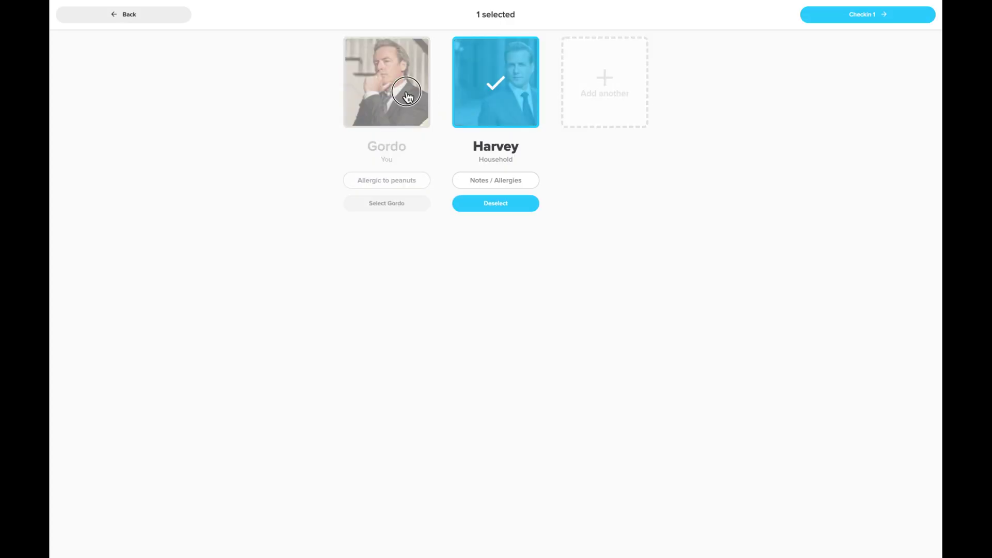
pyautogui.click(393, 95)
pyautogui.click(859, 19)
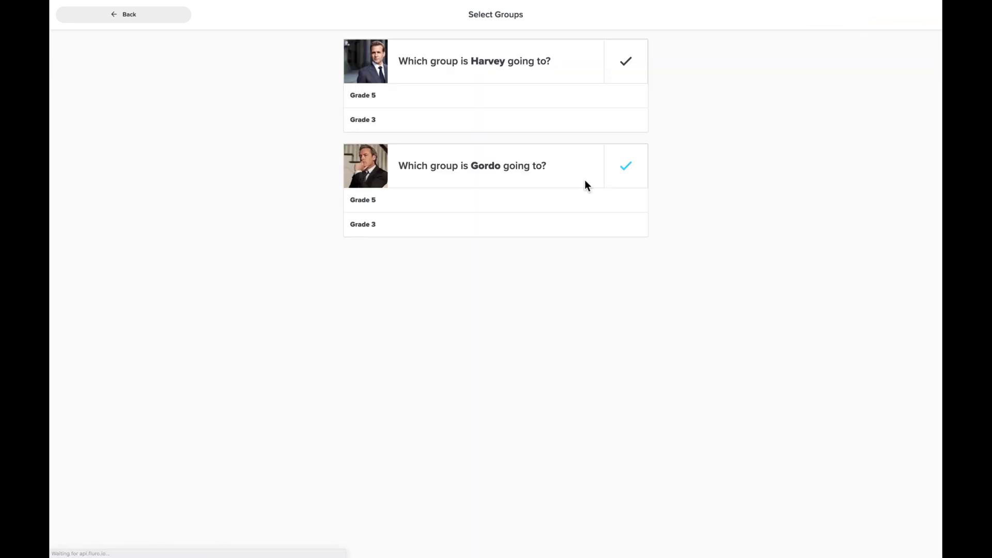
pyautogui.click(440, 102)
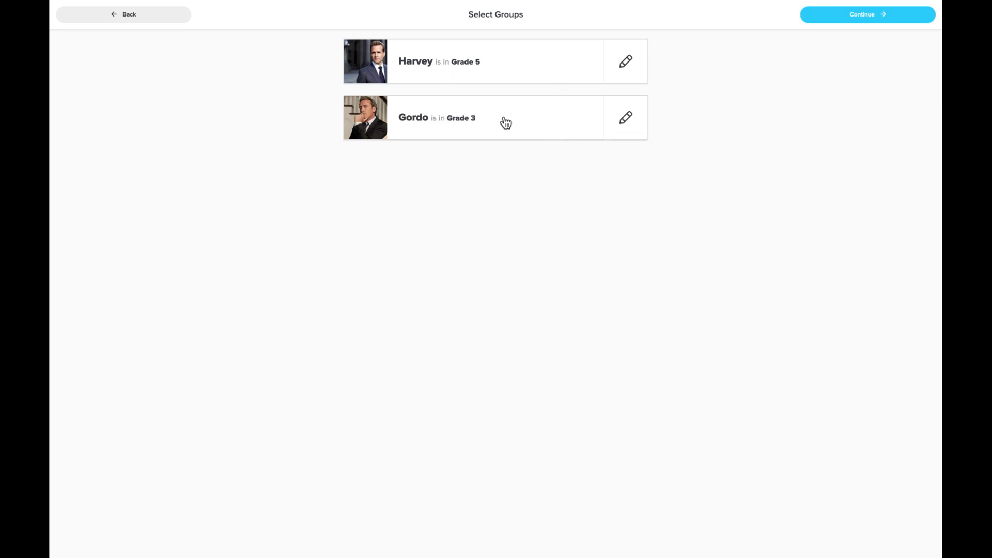
pyautogui.click(873, 20)
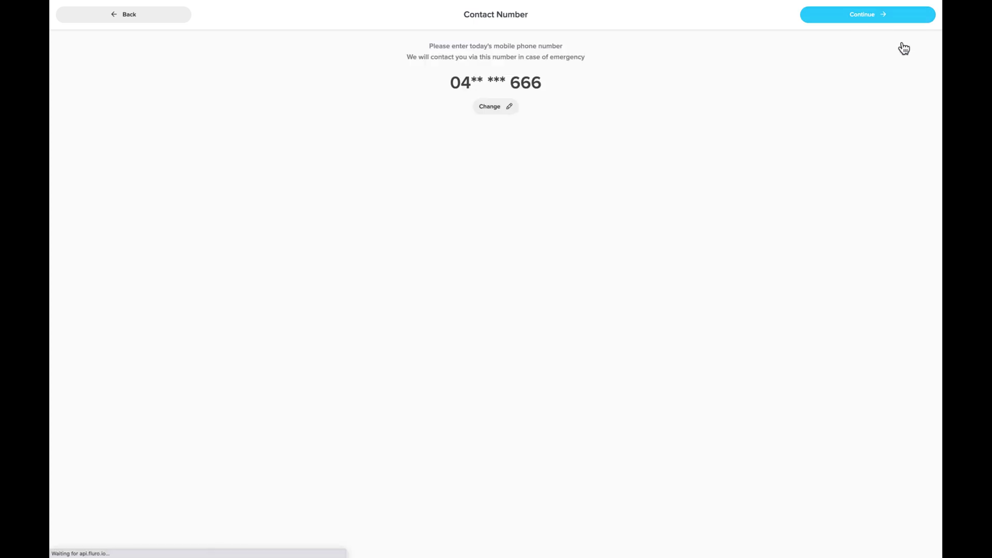
pyautogui.click(879, 19)
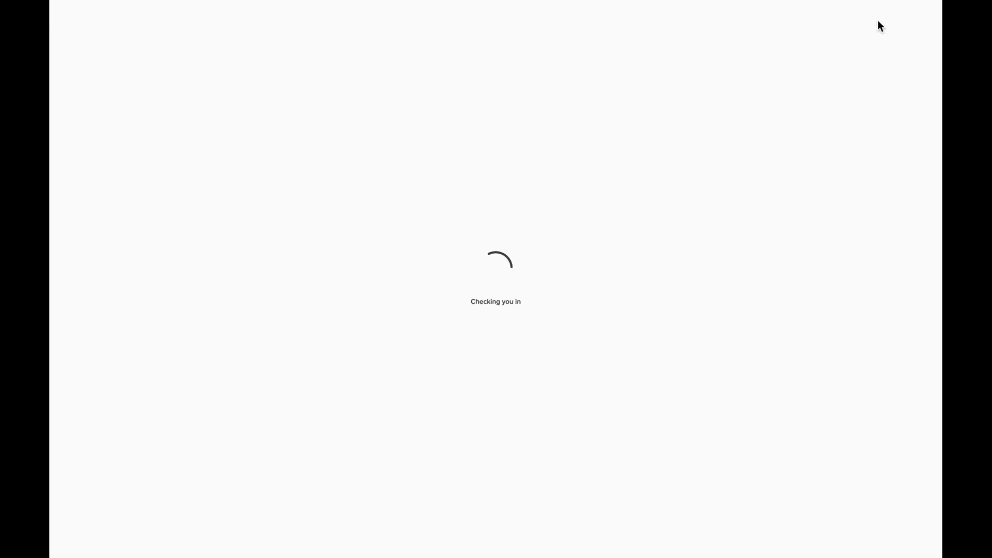
pyautogui.click(631, 198)
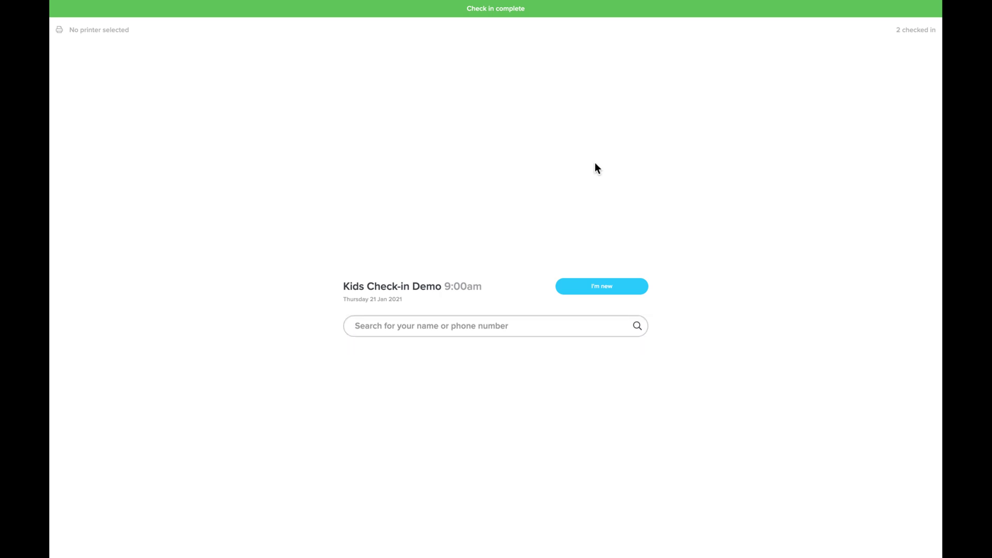
# - Open the '2 checked in' roster and expand each person's Grade 3 and Grade 5 check-in details
pyautogui.click(912, 15)
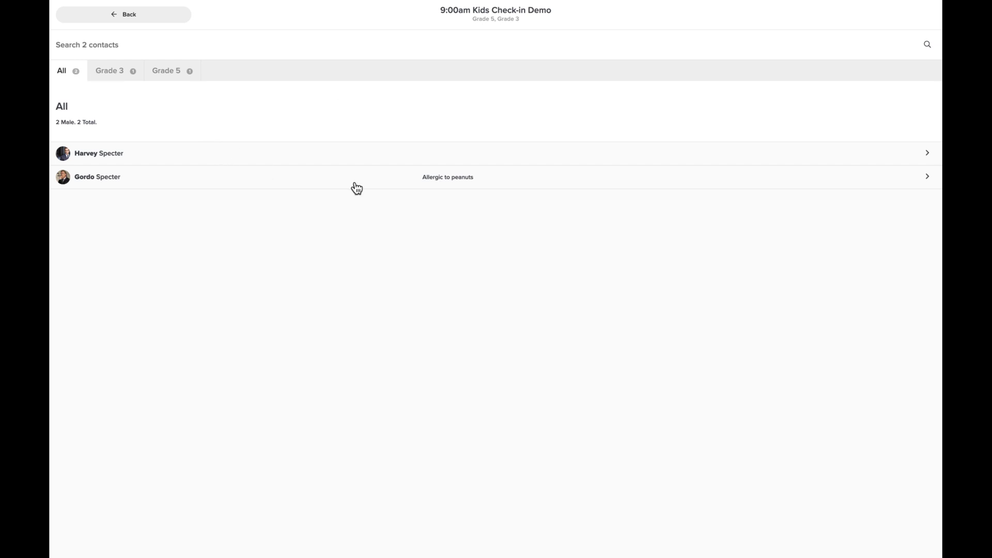
pyautogui.click(446, 186)
pyautogui.click(450, 156)
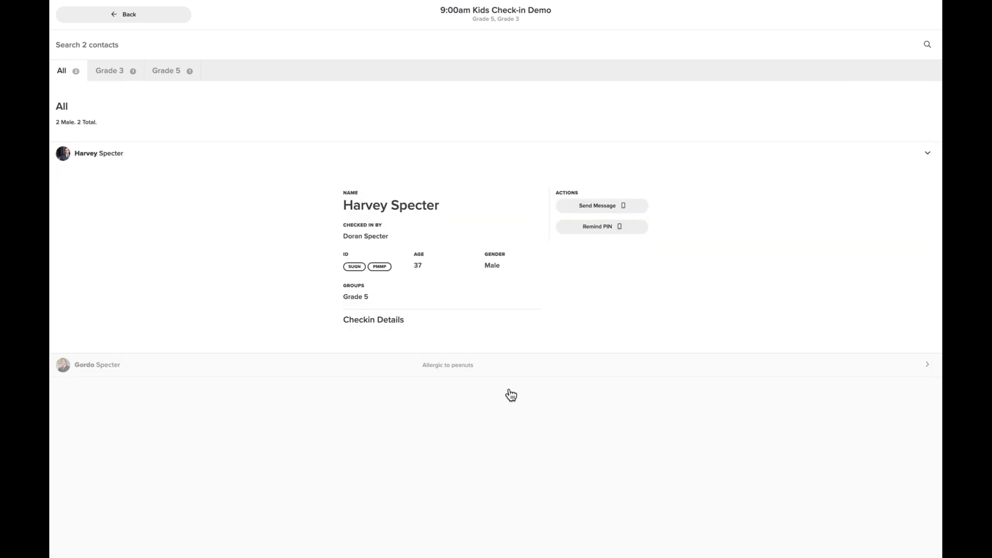
pyautogui.click(500, 371)
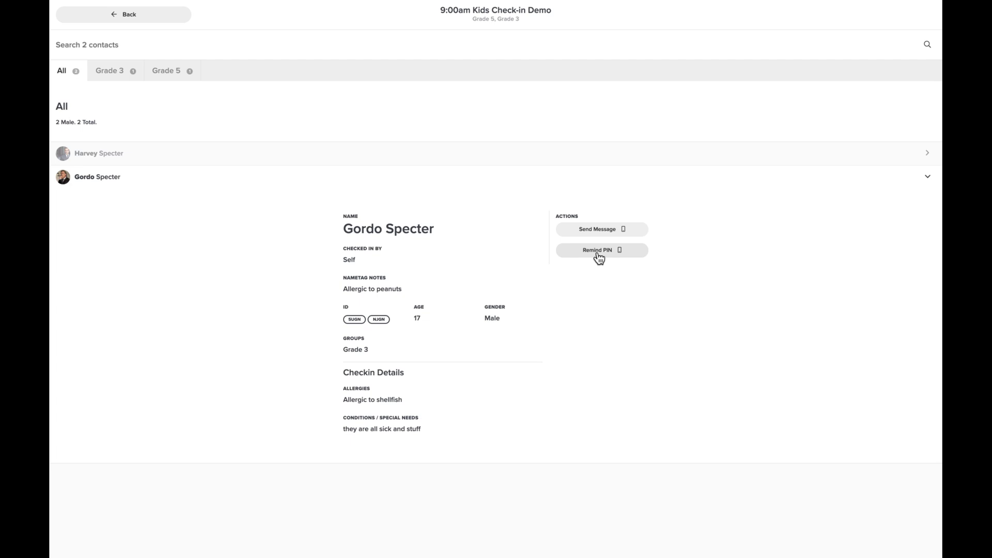
pyautogui.click(626, 162)
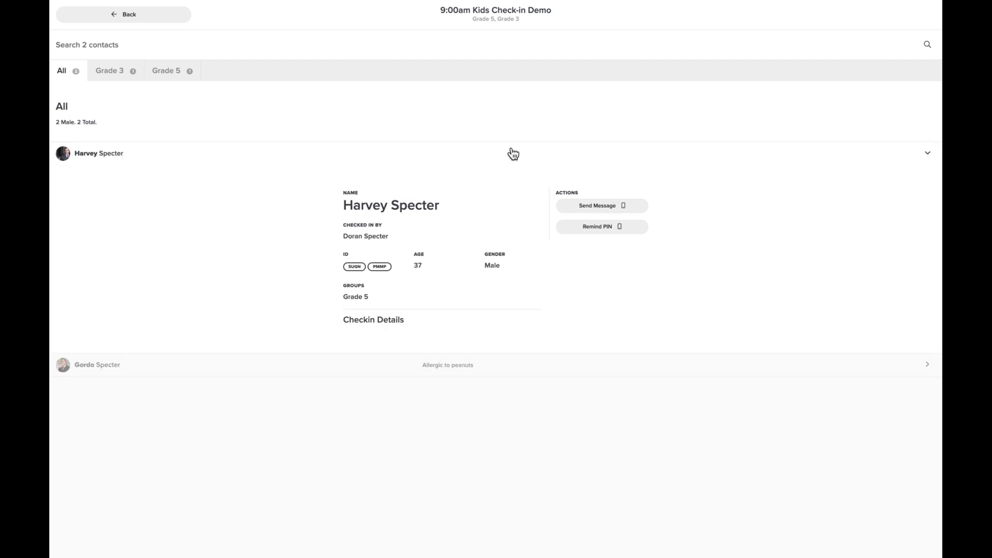